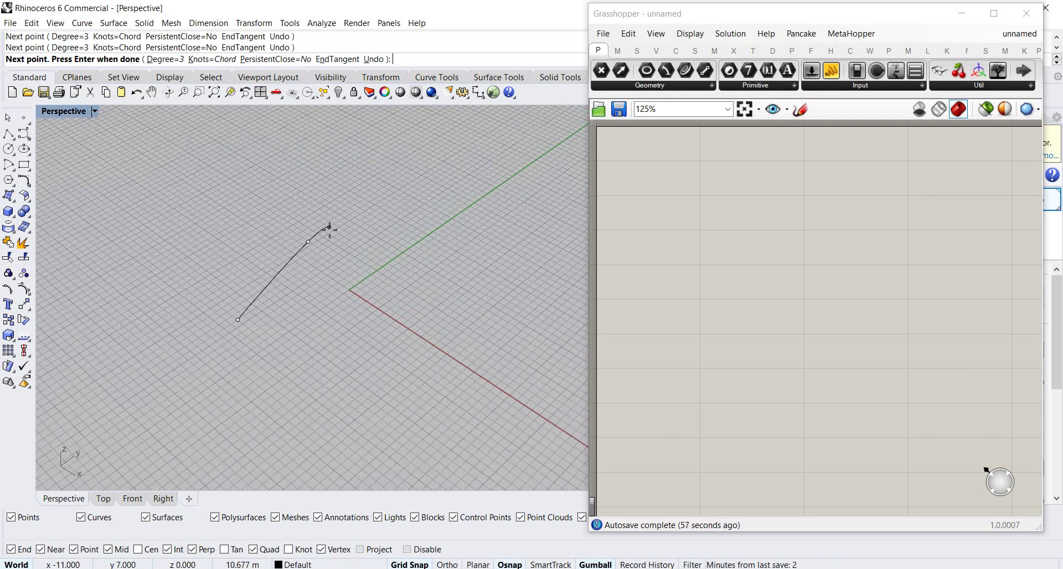
# Finish the first arched interpolated curve with its remaining end point
pyautogui.click(400, 207)
pyautogui.click(414, 238)
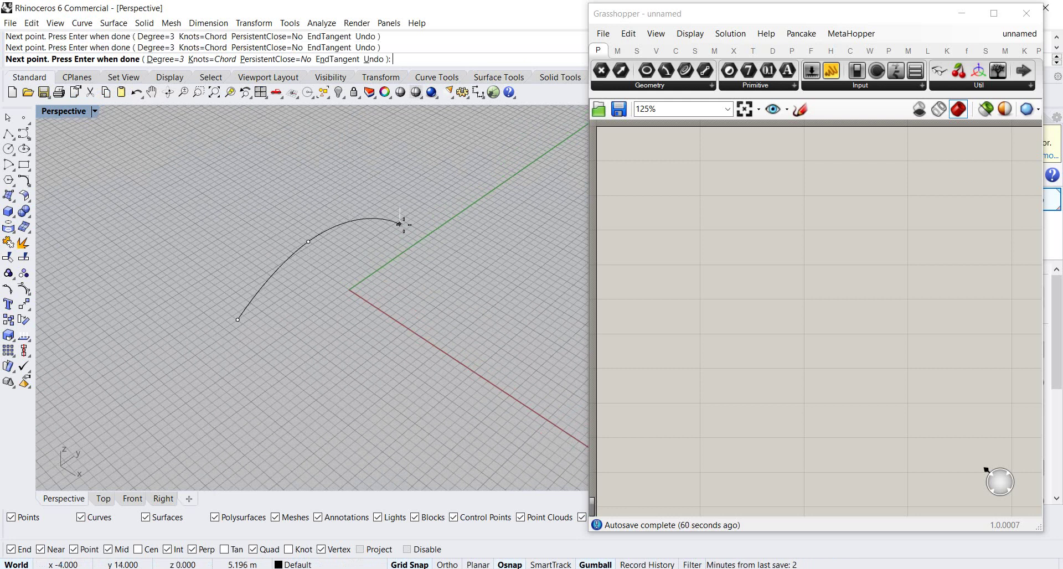
pyautogui.press('Return')
# Draw a second arched interpolated curve starting from the far end of the first curve, through a raised midpoint
pyautogui.moveTo(414, 238)
pyautogui.mouseDown(button='right')
pyautogui.moveTo(478, 206)
pyautogui.moveTo(411, 246)
pyautogui.mouseUp(button='right')
pyautogui.press('Return')
pyautogui.click(352, 223)
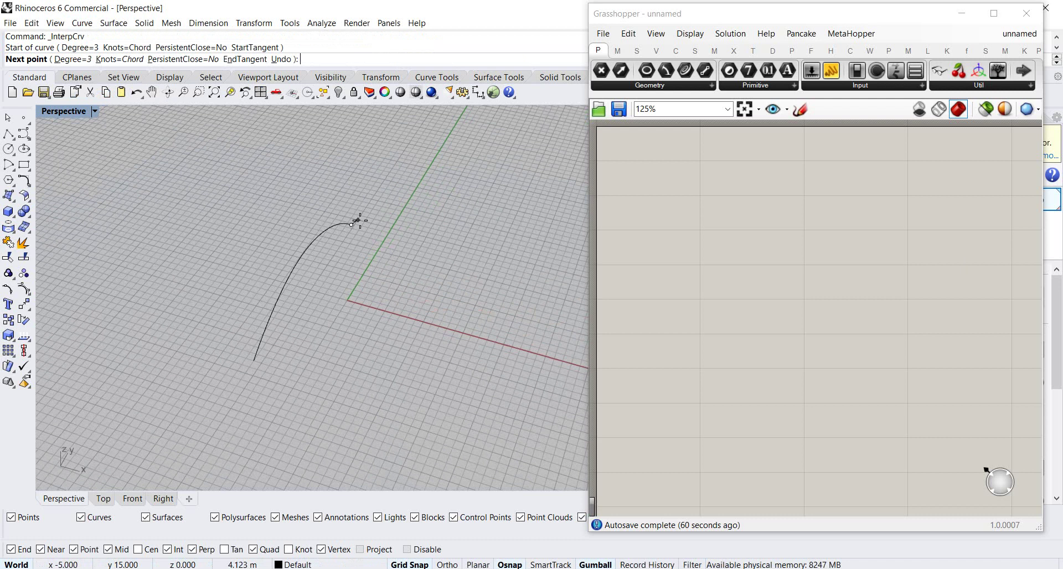
pyautogui.click(423, 226)
pyautogui.click(424, 223)
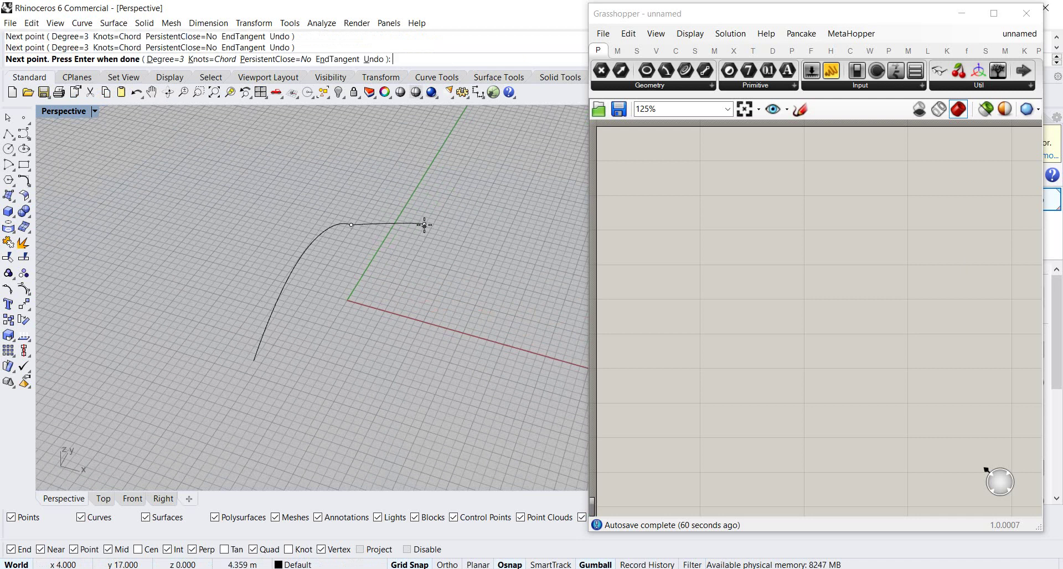
pyautogui.click(468, 253)
pyautogui.press('Return')
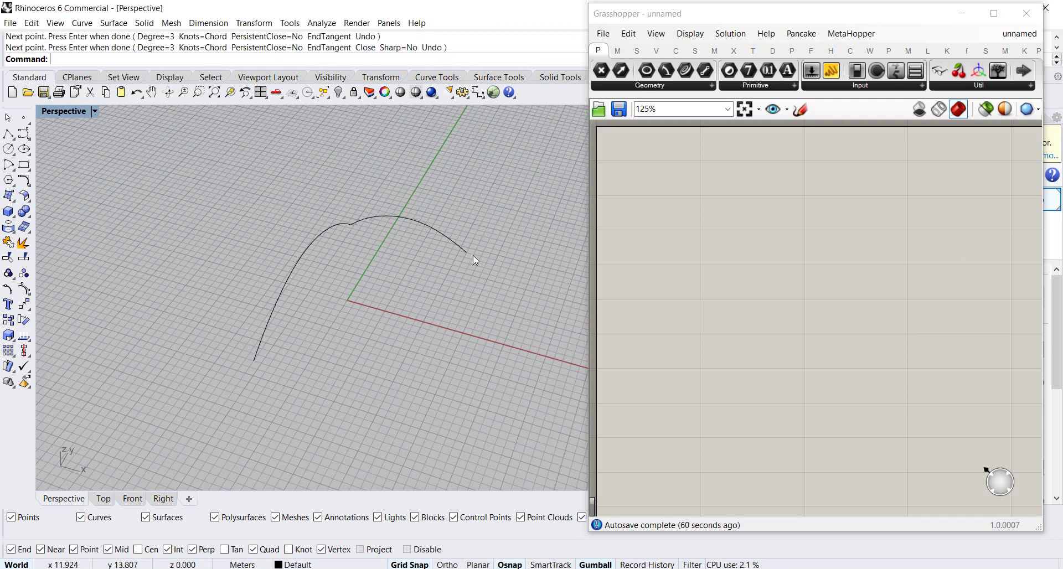
# Draw a third interpolated curve from the second curve's free end through a raised midpoint to about x 10, y -11
pyautogui.press('Return')
pyautogui.click(470, 255)
pyautogui.moveTo(469, 258); pyautogui.dragTo(467, 279, button='right')
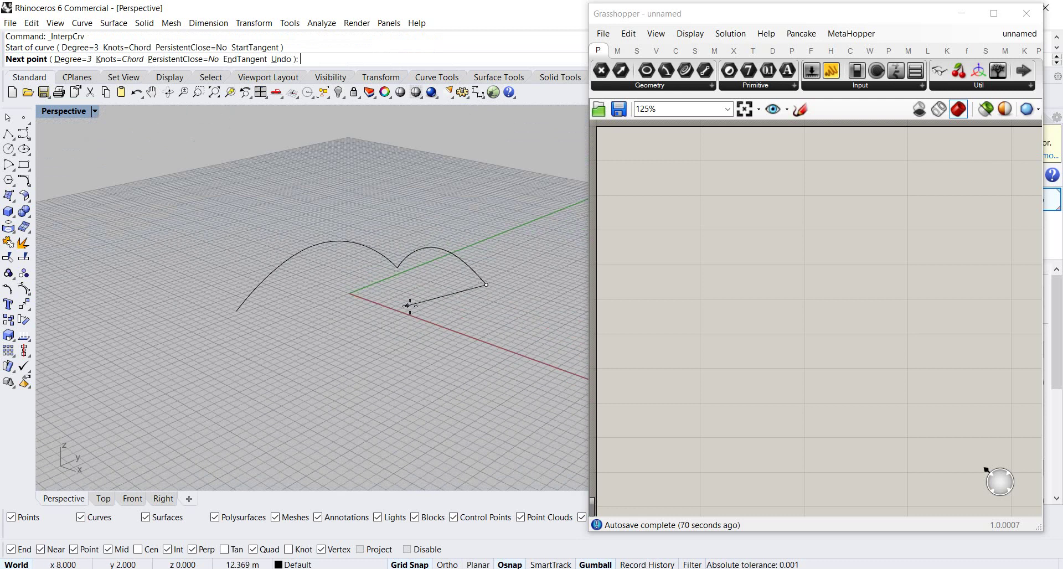
pyautogui.moveTo(407, 305); pyautogui.dragTo(425, 362, button='right')
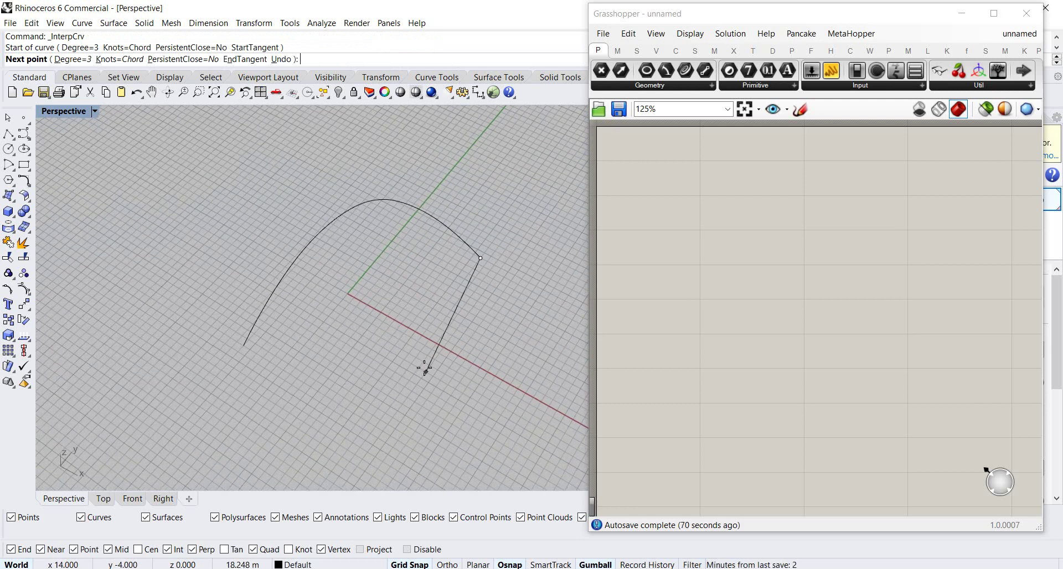
pyautogui.keyDown('ctrl'); pyautogui.click(421, 333); pyautogui.keyUp('ctrl')
pyautogui.click(420, 308)
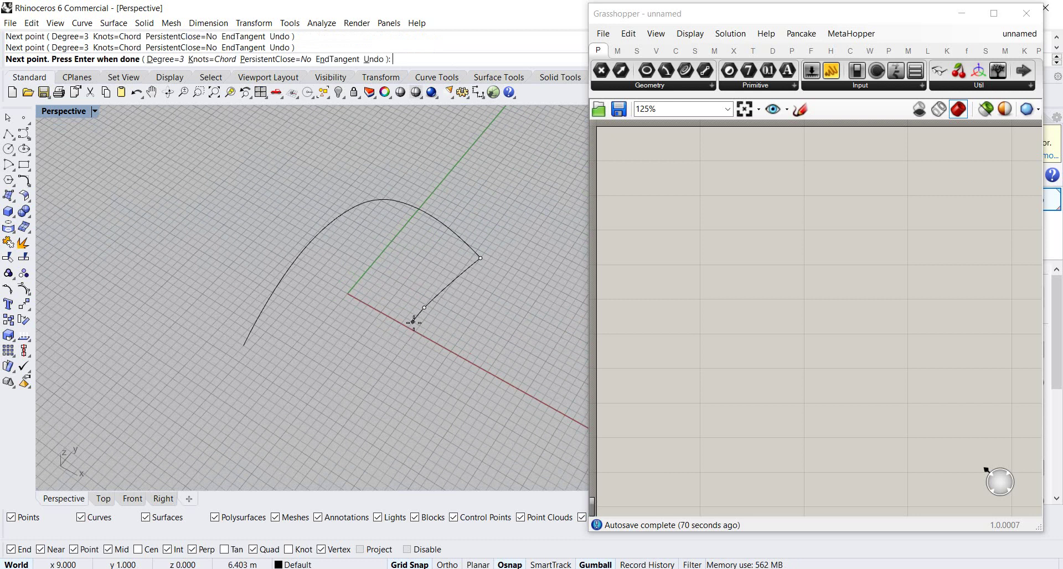
pyautogui.moveTo(413, 320); pyautogui.dragTo(372, 386, button='right')
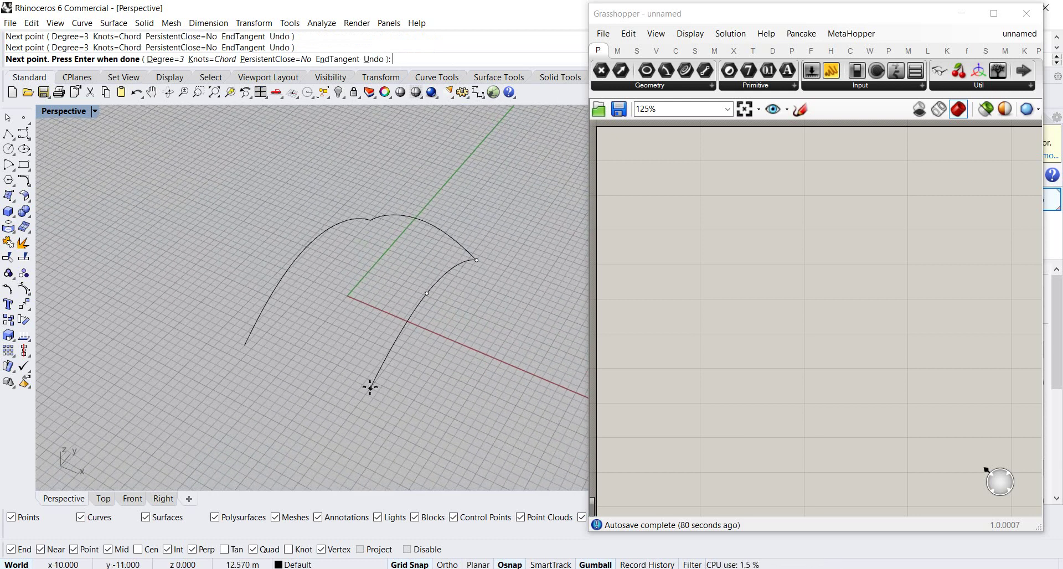
pyautogui.click(369, 387)
pyautogui.press('Return')
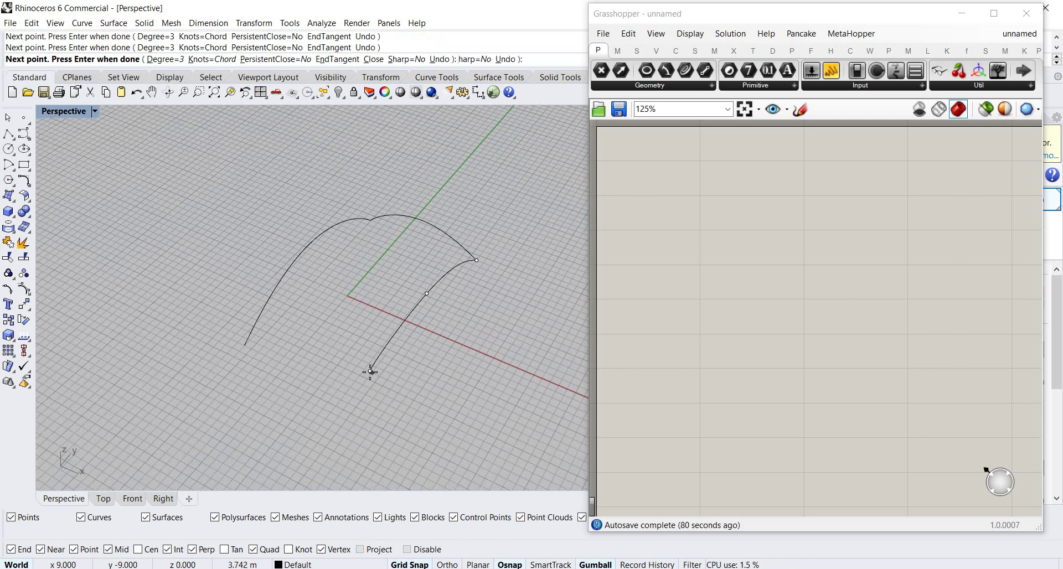
pyautogui.moveTo(368, 397); pyautogui.dragTo(370, 431, button='right')
pyautogui.press('Return')
pyautogui.click(452, 327)
pyautogui.click(377, 414)
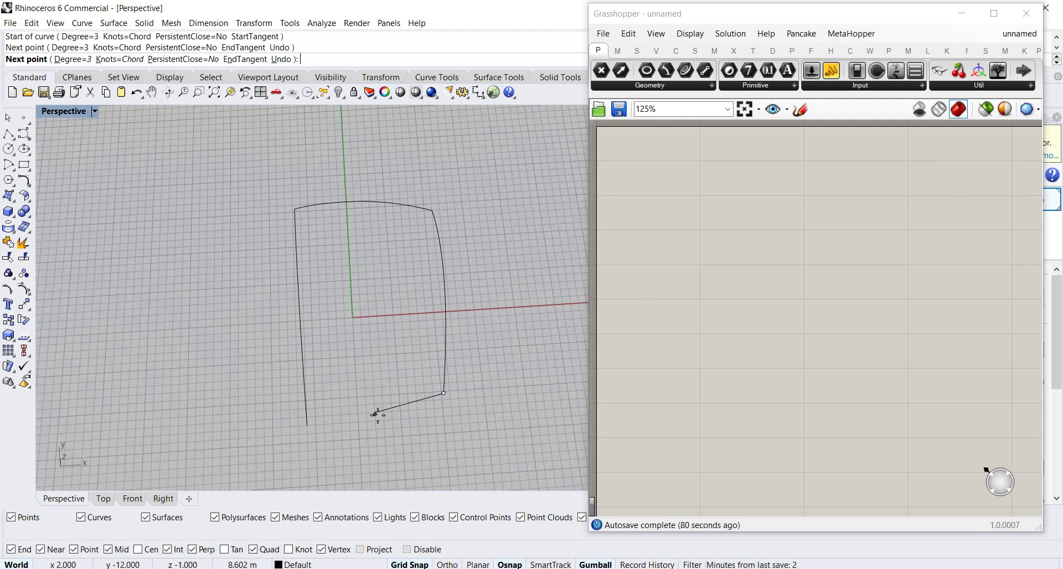
pyautogui.press('Return')
# Close the outline with a fourth interpolated curve from the third curve's free end through one midpoint to the first curve's start
pyautogui.press('Return')
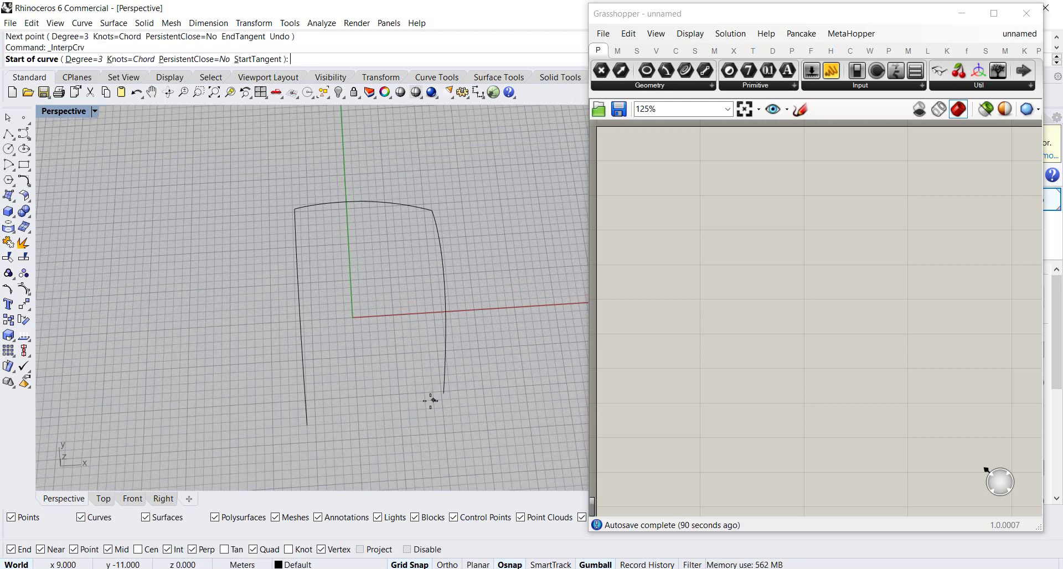
pyautogui.click(443, 394)
pyautogui.moveTo(415, 405); pyautogui.dragTo(396, 358, button='right')
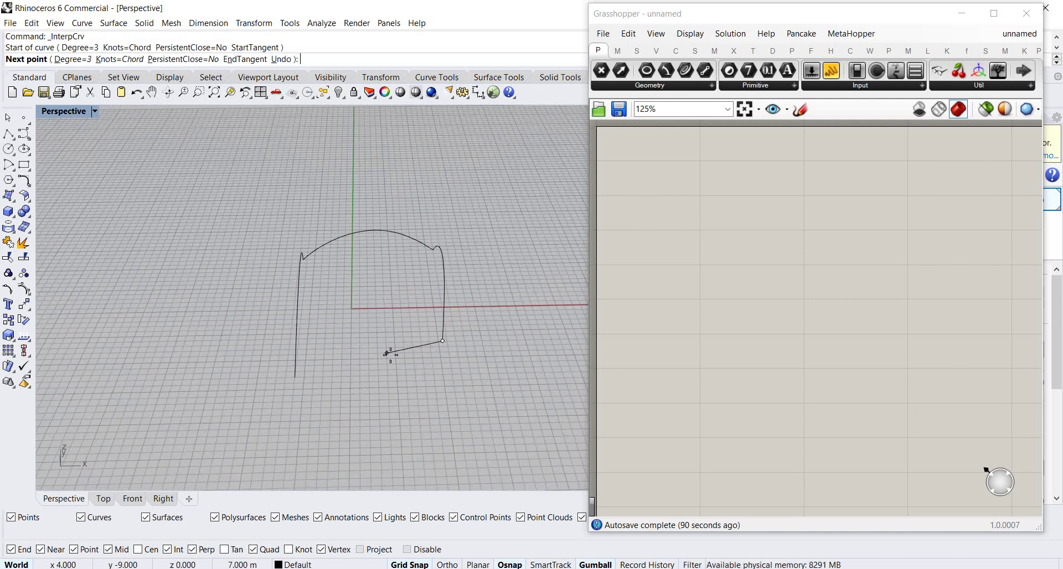
pyautogui.click(375, 378)
pyautogui.click(295, 377)
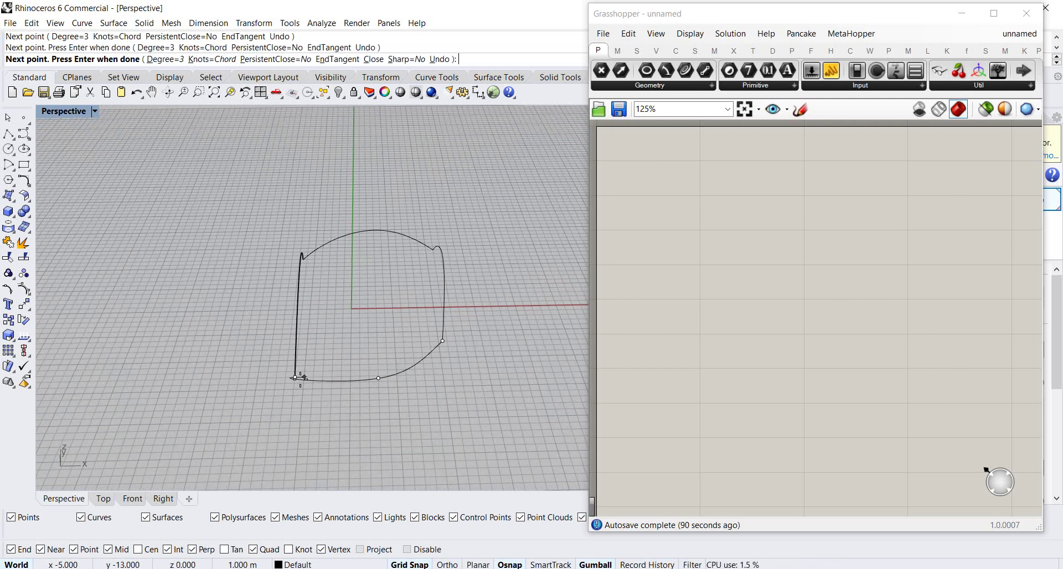
pyautogui.rightClick(365, 393)
pyautogui.moveTo(427, 403); pyautogui.dragTo(350, 389, button='right')
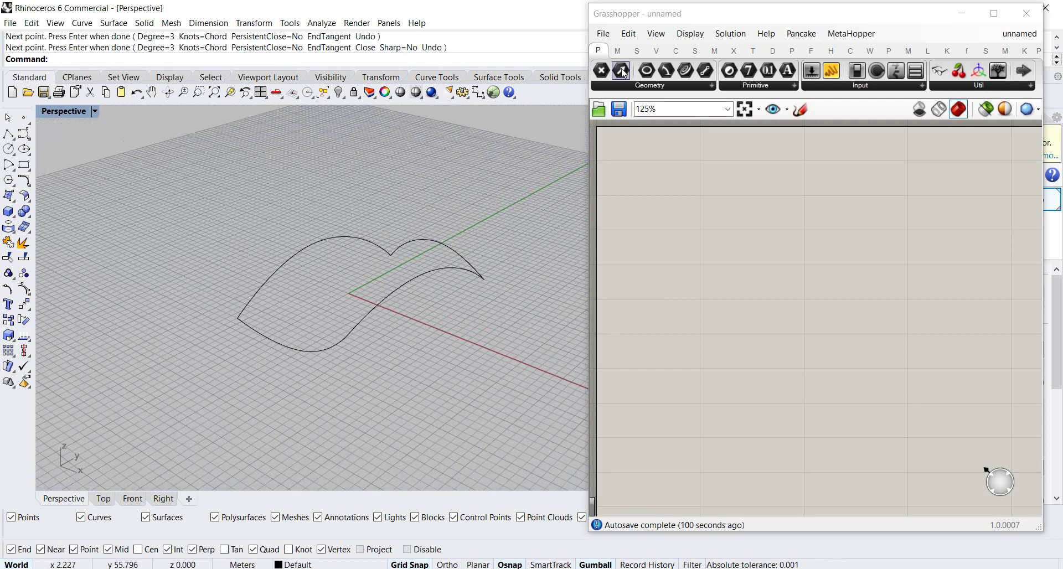
# In Grasshopper, place a Curve parameter and reference the first long arched curve in it
pyautogui.moveTo(687, 76); pyautogui.dragTo(684, 166)
pyautogui.moveTo(698, 209); pyautogui.dragTo(698, 208)
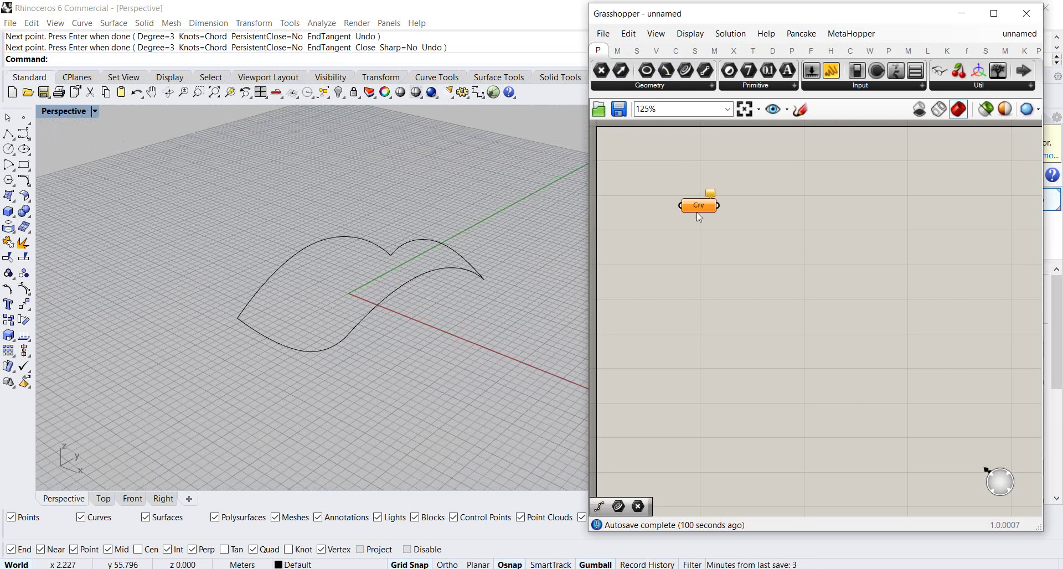
pyautogui.rightClick(700, 208)
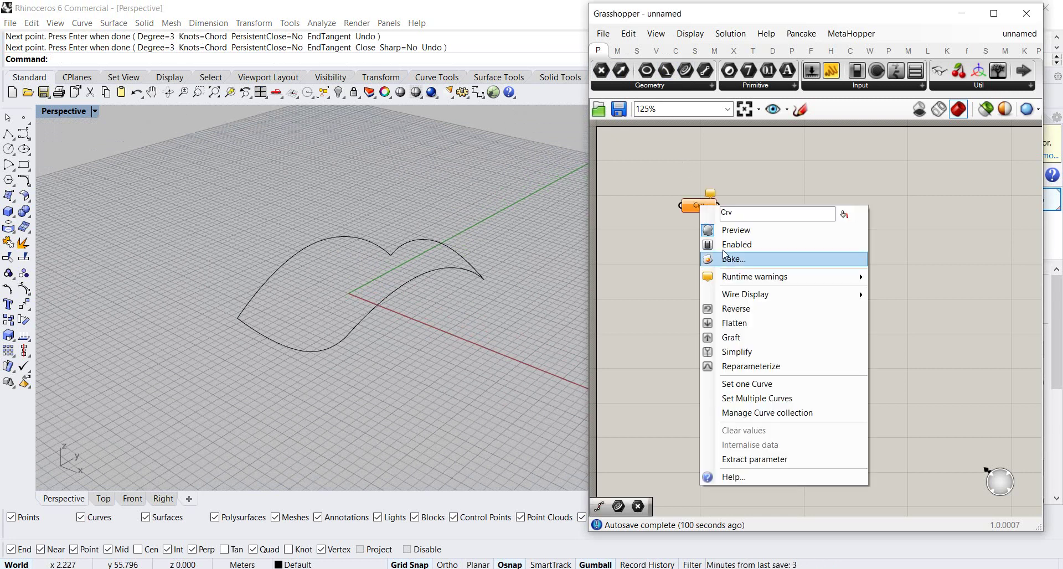
pyautogui.click(731, 384)
pyautogui.click(320, 246)
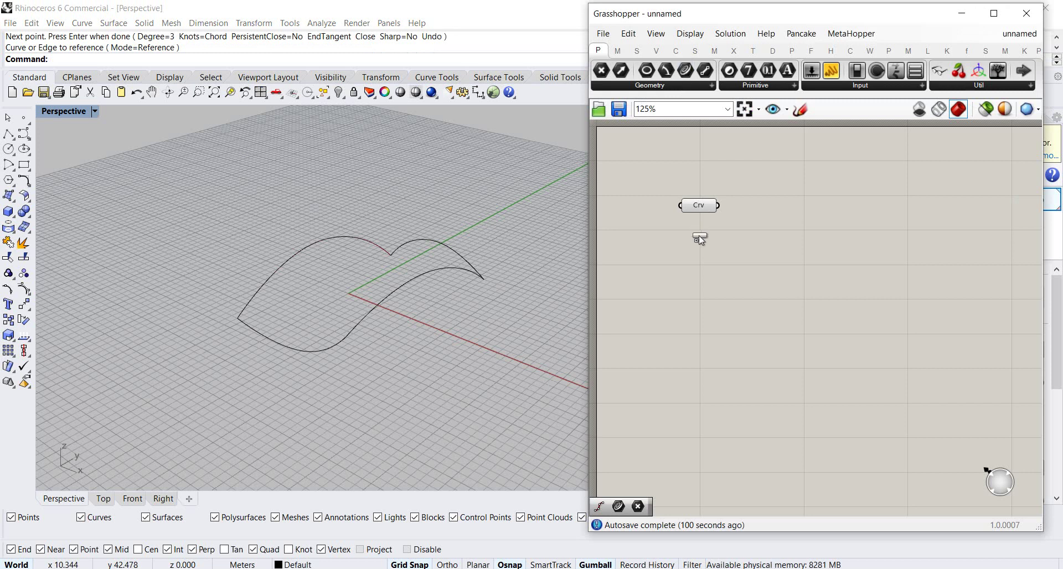
# Add a second Curve parameter below and reference the short arched curve at the far side
pyautogui.rightClick(699, 244)
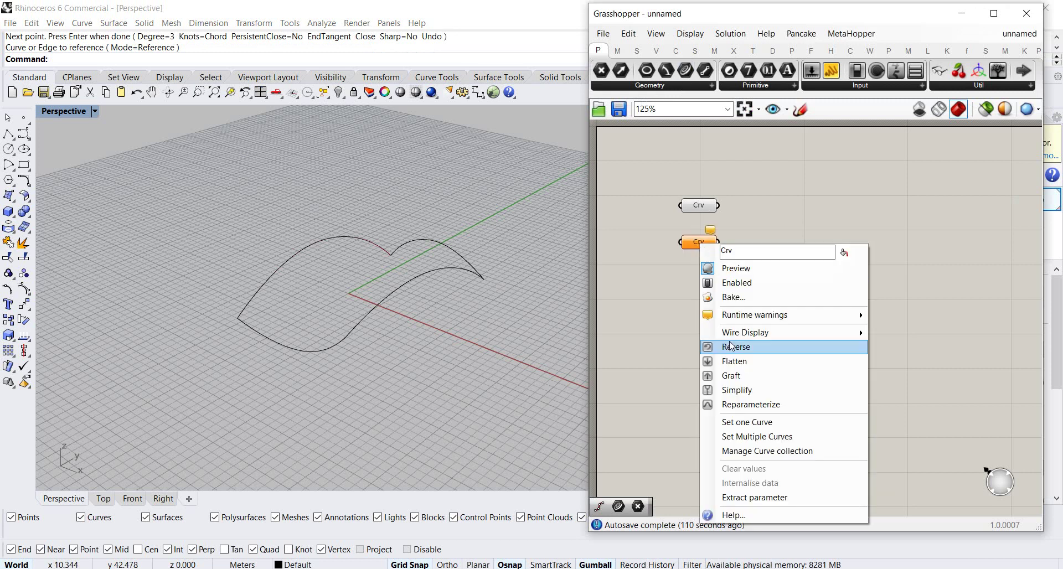
pyautogui.click(747, 422)
pyautogui.click(442, 251)
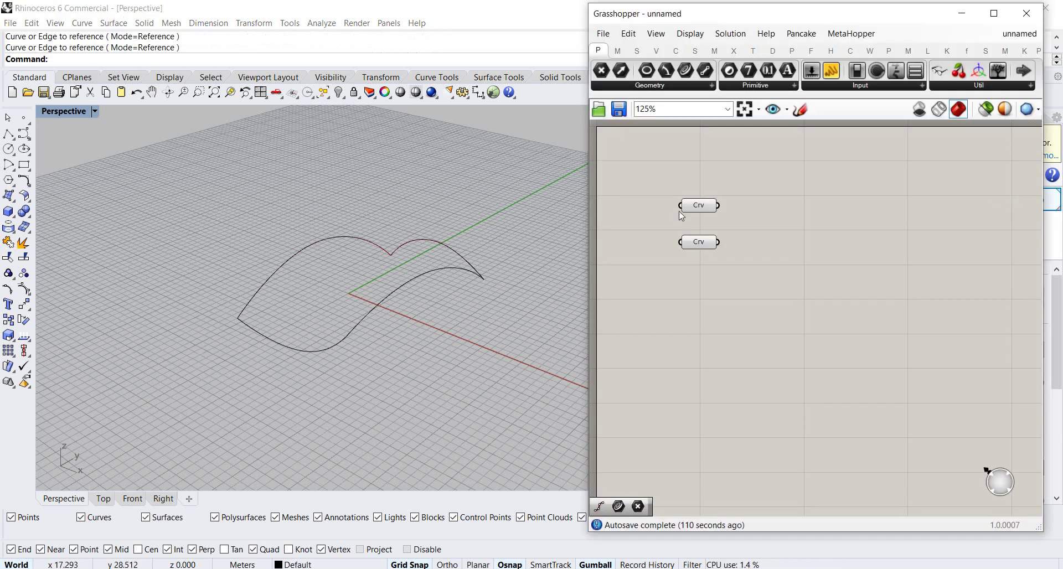
# Add a third Curve parameter and reference the long curve opposite the first one
pyautogui.moveTo(675, 75); pyautogui.dragTo(698, 288)
pyautogui.rightClick(699, 288)
pyautogui.click(720, 470)
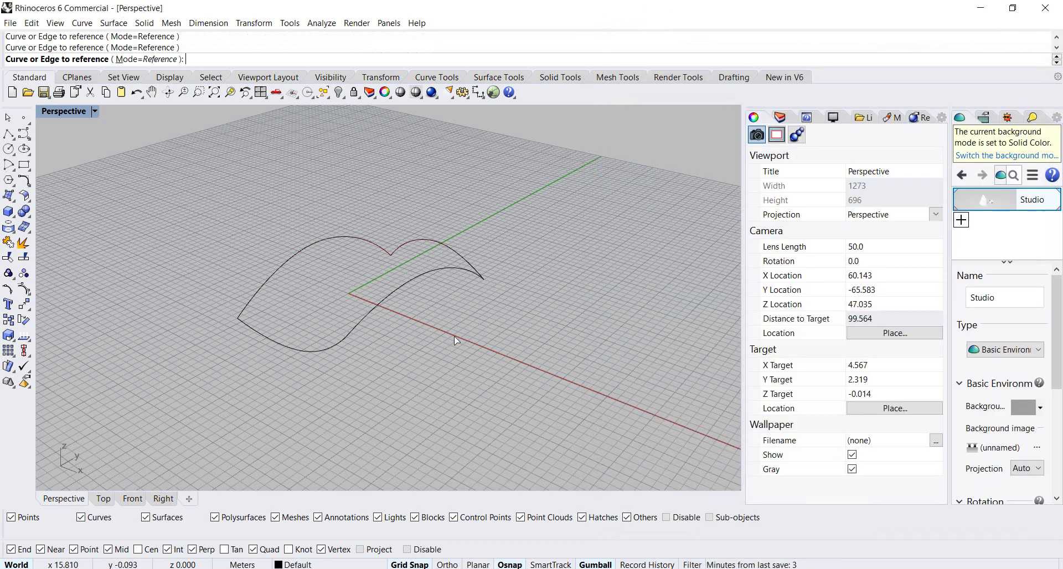
pyautogui.click(403, 283)
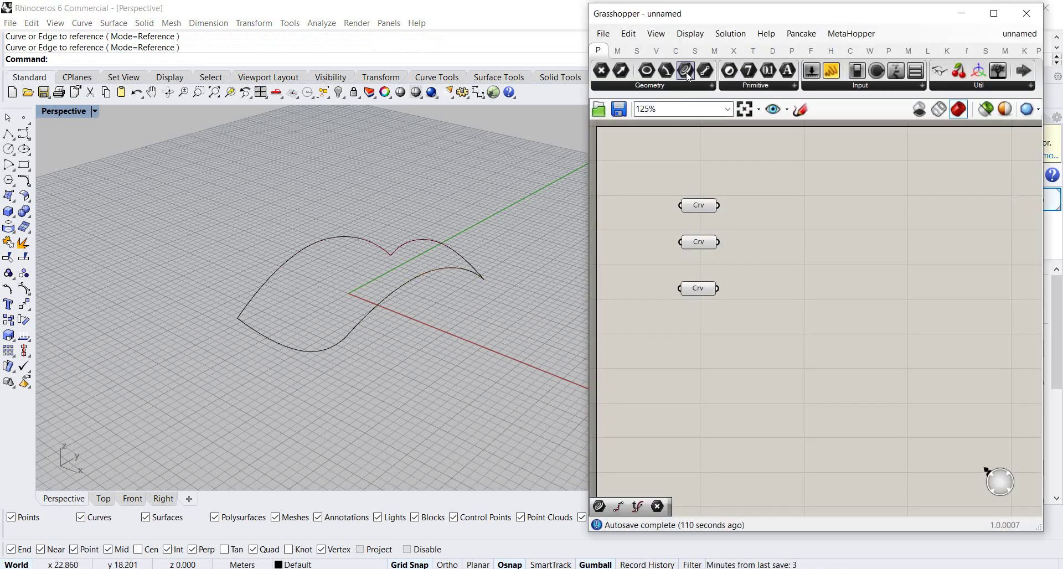
# Add a fourth Curve parameter and reference the front curve that closes the outline
pyautogui.moveTo(693, 338); pyautogui.dragTo(698, 346)
pyautogui.rightClick(699, 352)
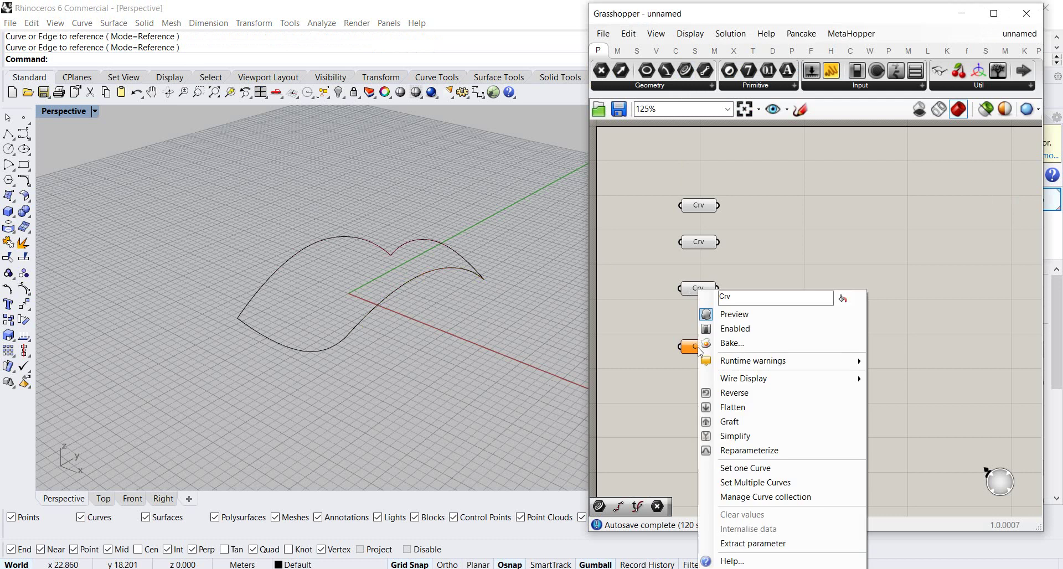
pyautogui.click(744, 467)
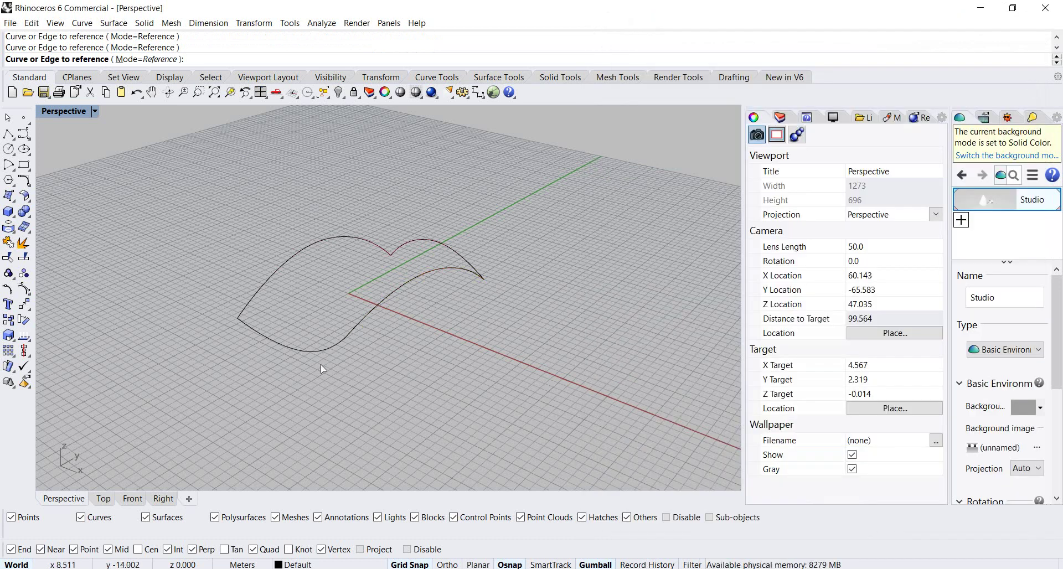
pyautogui.click(304, 351)
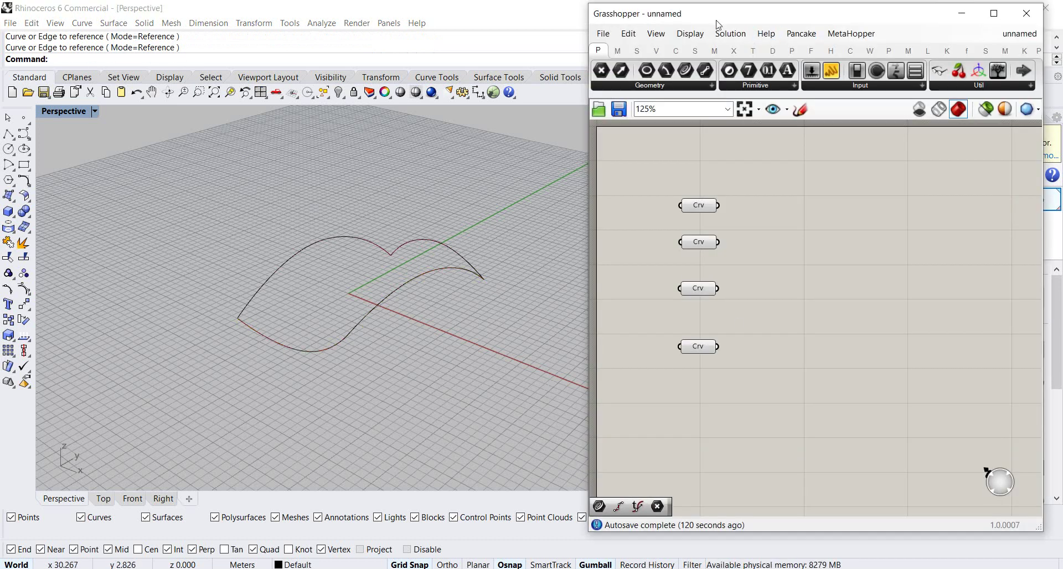
# Place an Edge Surface component beside the four Curve parameters
pyautogui.click(695, 51)
pyautogui.click(736, 89)
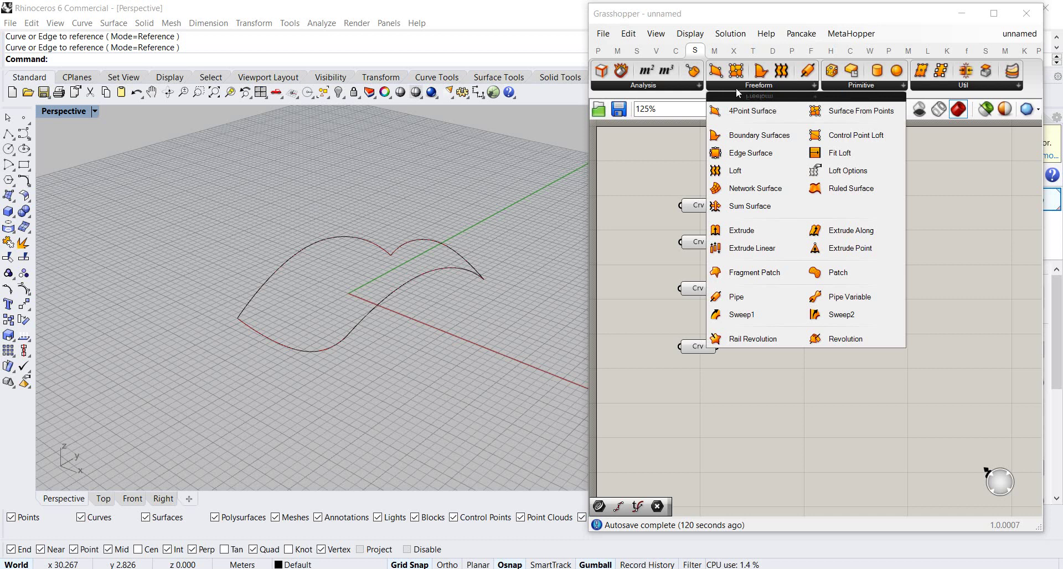
pyautogui.click(749, 154)
pyautogui.click(835, 275)
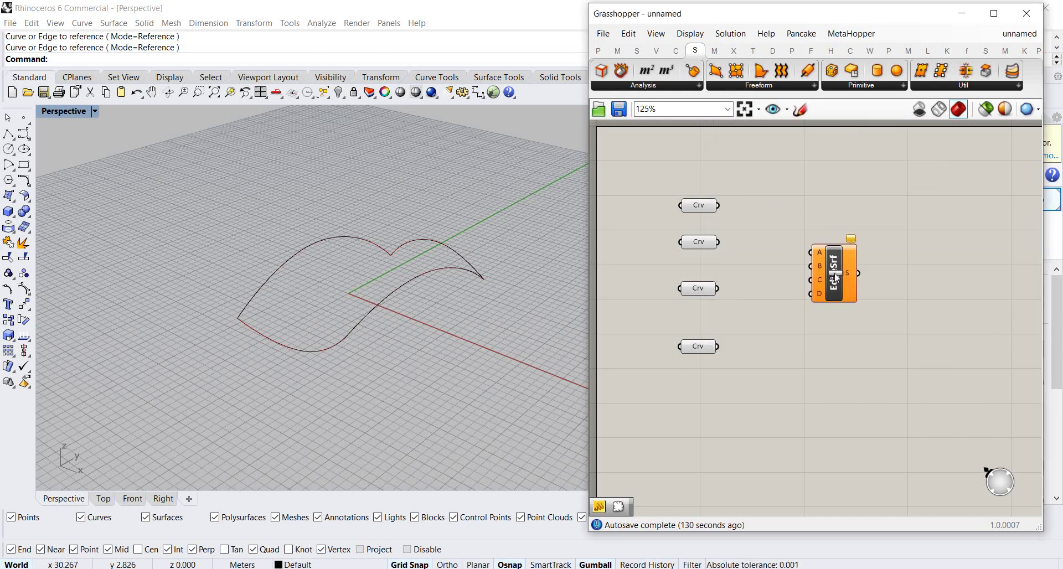
# Connect the four Curve parameters in order to inputs A, B, C and D of the Edge Surface component
pyautogui.moveTo(719, 205); pyautogui.dragTo(800, 260)
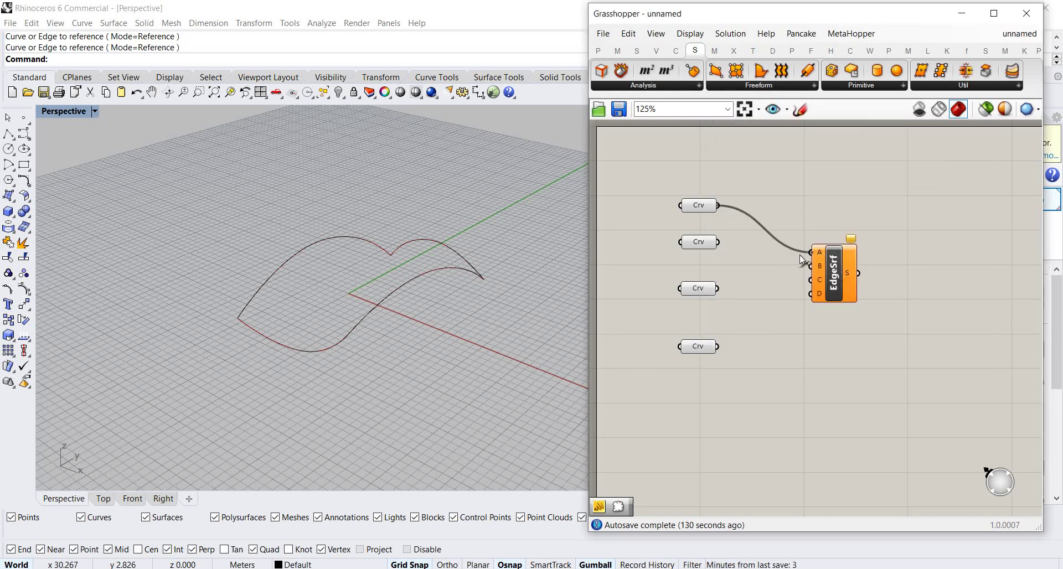
pyautogui.moveTo(719, 242); pyautogui.dragTo(811, 266)
pyautogui.moveTo(719, 288); pyautogui.dragTo(810, 280)
pyautogui.moveTo(717, 348); pyautogui.dragTo(811, 294)
pyautogui.moveTo(439, 242)
pyautogui.mouseDown(button='right')
pyautogui.moveTo(457, 306)
pyautogui.moveTo(482, 276)
pyautogui.moveTo(427, 237)
pyautogui.moveTo(408, 194)
pyautogui.moveTo(400, 241)
pyautogui.moveTo(422, 251)
pyautogui.moveTo(438, 230)
pyautogui.mouseUp(button='right')
pyautogui.click(840, 186)
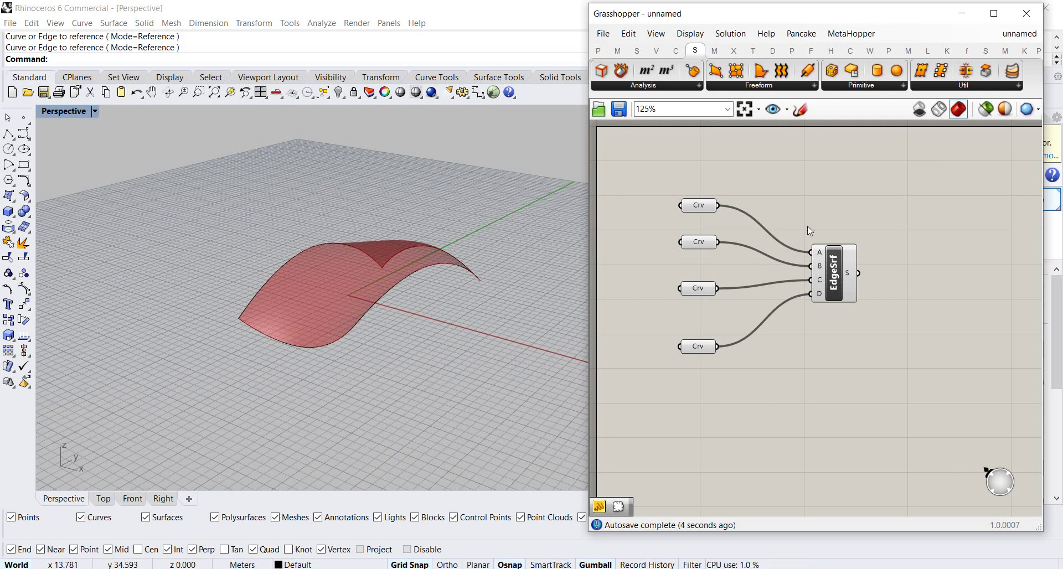
# Add the Deconstruct Domain² component with U and V outputs and feed it the Edge Surface's S output
pyautogui.click(617, 51)
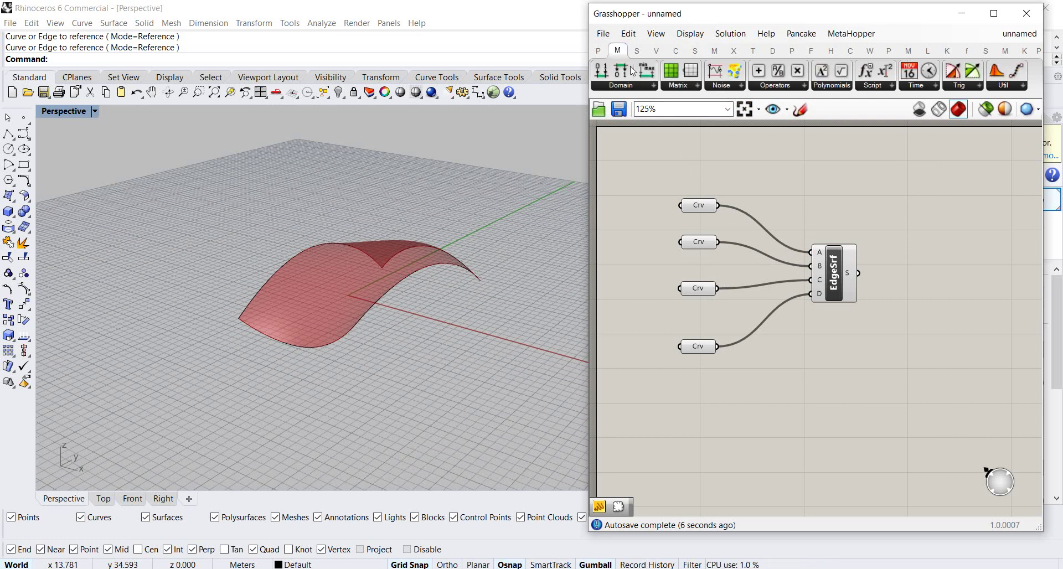
pyautogui.click(640, 84)
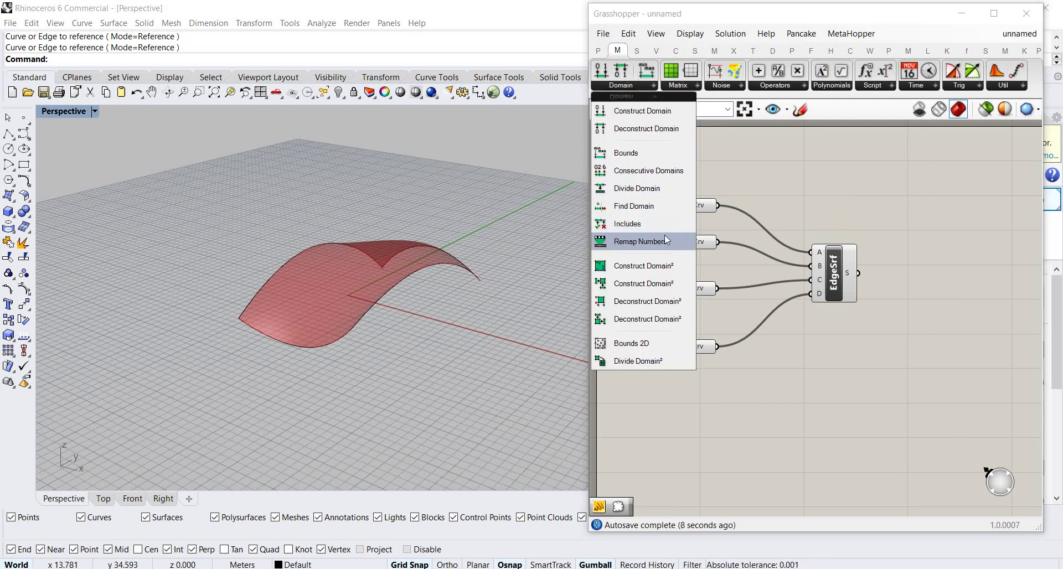
pyautogui.click(635, 320)
pyautogui.click(913, 280)
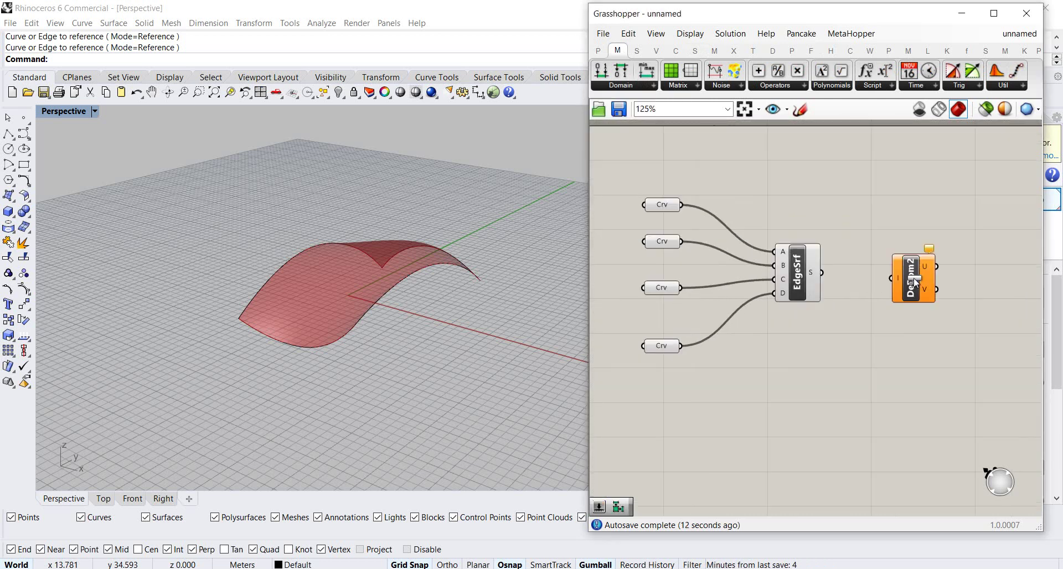
pyautogui.moveTo(822, 275); pyautogui.dragTo(886, 278)
pyautogui.click(773, 190)
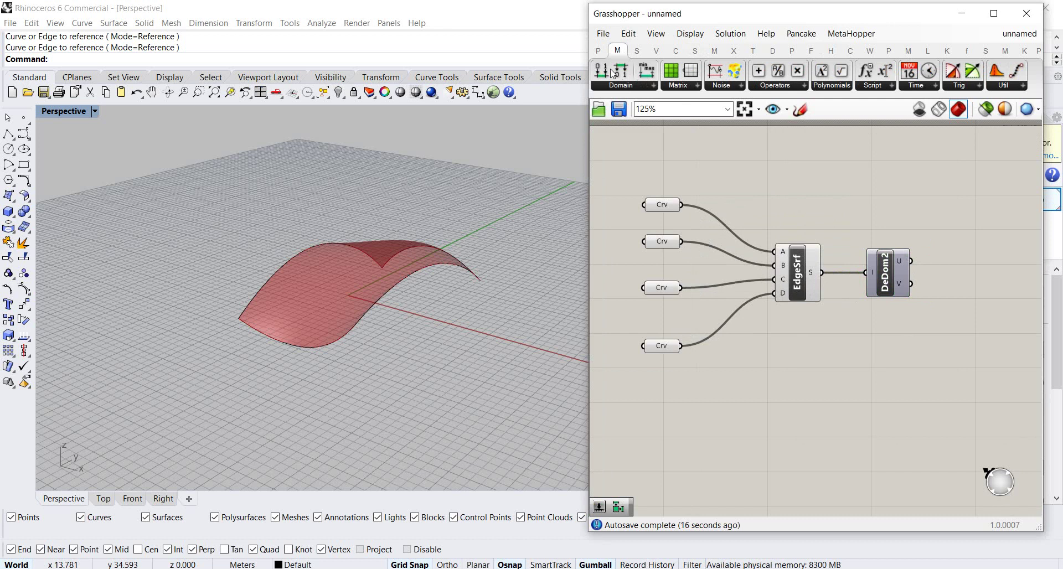
# Place a Panel next to Deconstruct Domain² and connect its U output to it
pyautogui.click(598, 51)
pyautogui.click(846, 89)
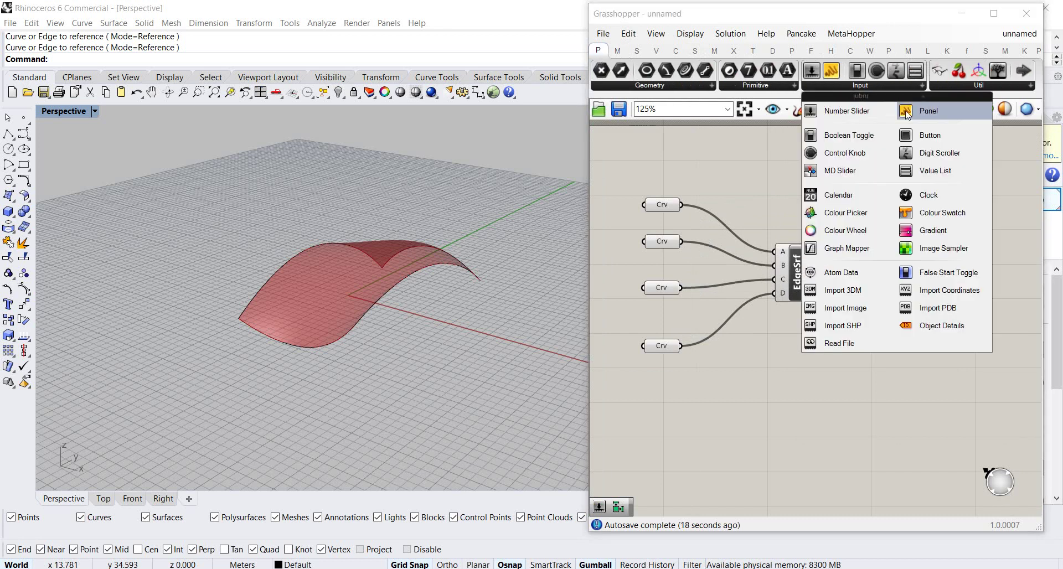
pyautogui.click(907, 110)
pyautogui.scroll(-2, 910, 283)
pyautogui.scroll(3, 936, 250)
pyautogui.click(936, 250)
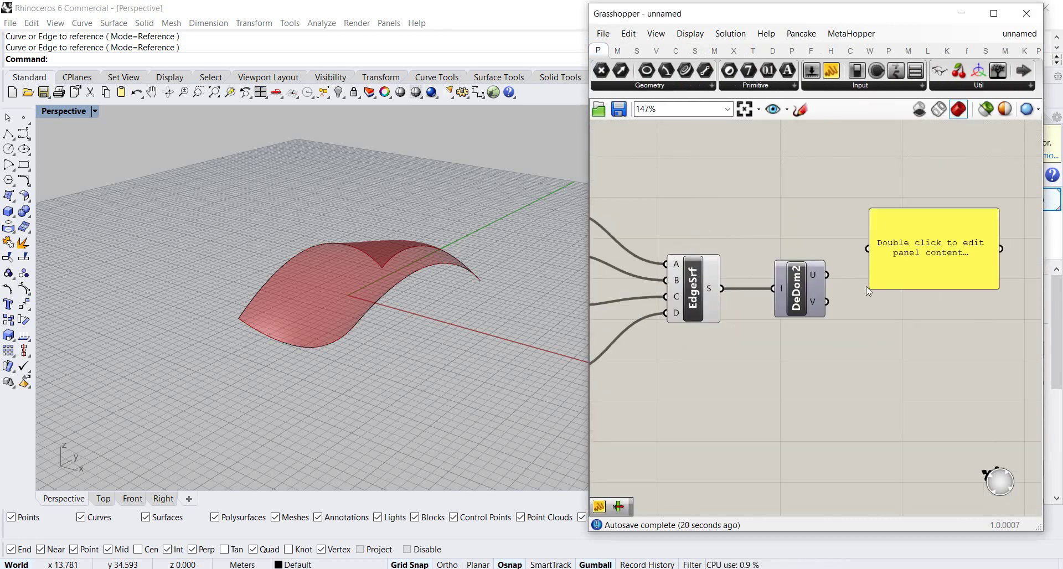
pyautogui.moveTo(827, 274); pyautogui.dragTo(868, 249)
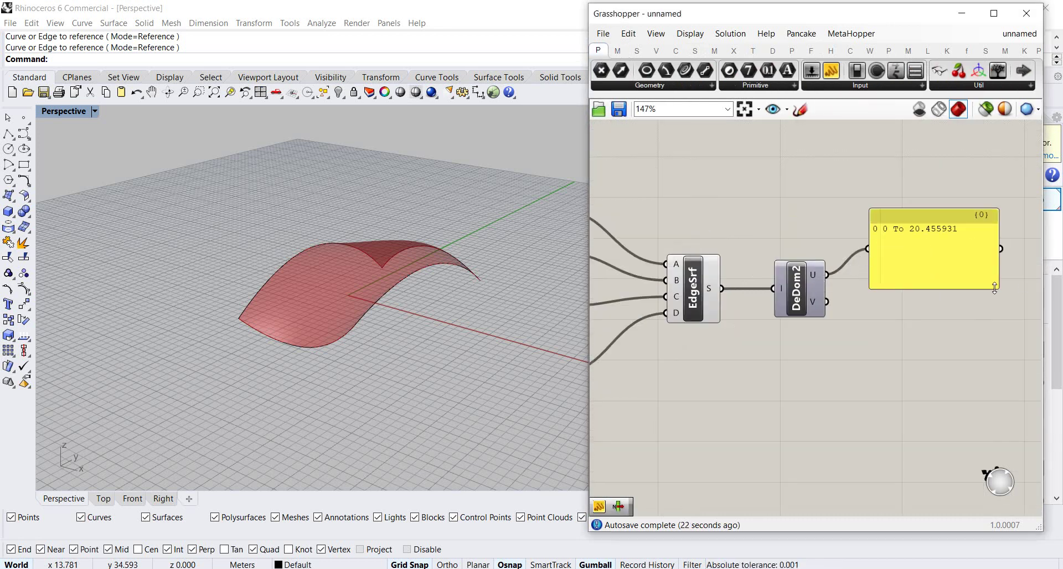
# Shrink the U output's Panel and attach a second compact Panel to the V output of Deconstruct Domain²
pyautogui.moveTo(998, 289); pyautogui.dragTo(941, 230)
pyautogui.click(892, 263)
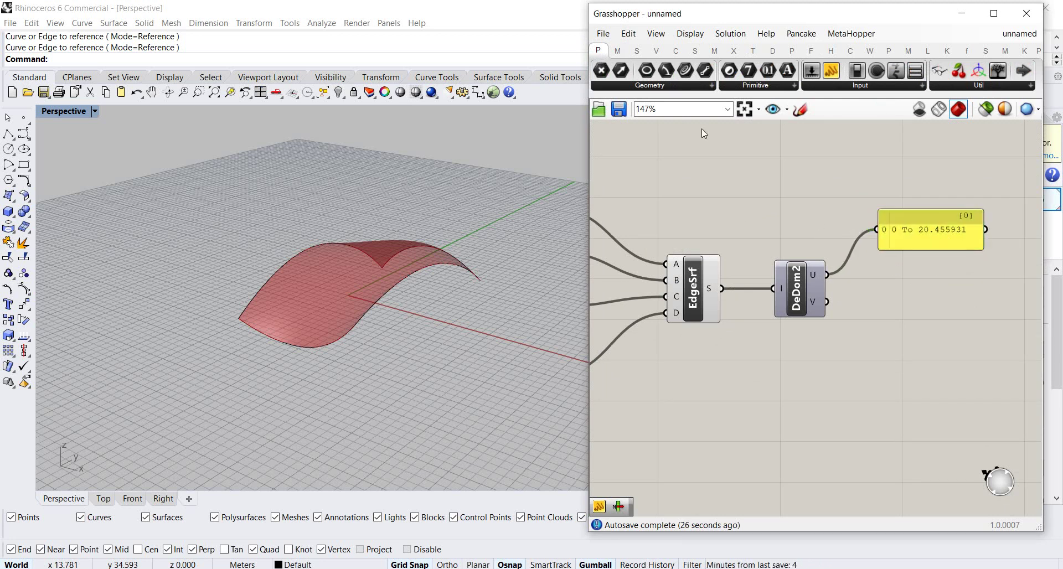
pyautogui.moveTo(830, 71); pyautogui.dragTo(928, 340)
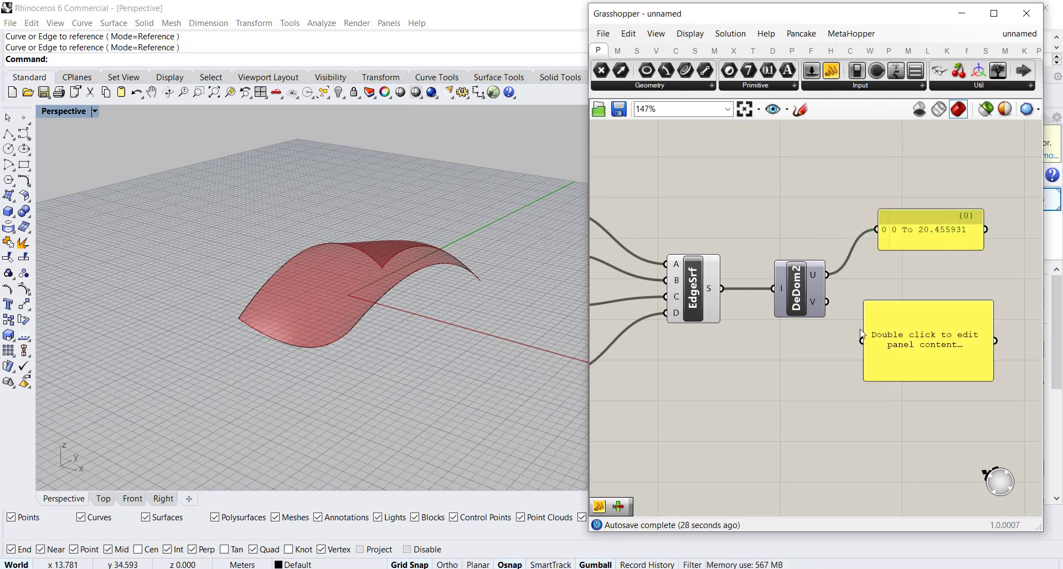
pyautogui.moveTo(858, 350); pyautogui.dragTo(861, 340)
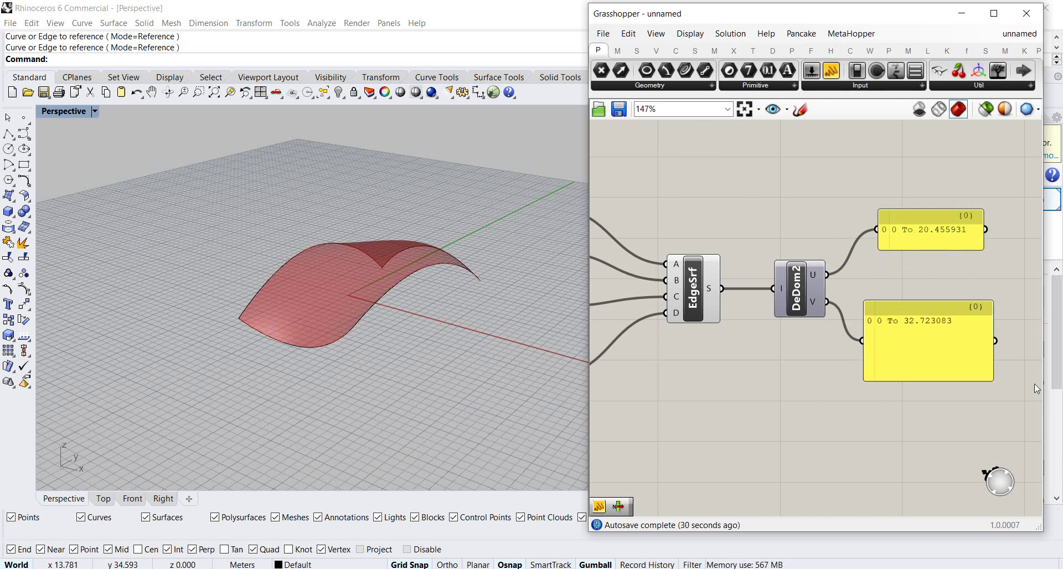
pyautogui.moveTo(994, 381); pyautogui.dragTo(967, 328)
pyautogui.click(931, 383)
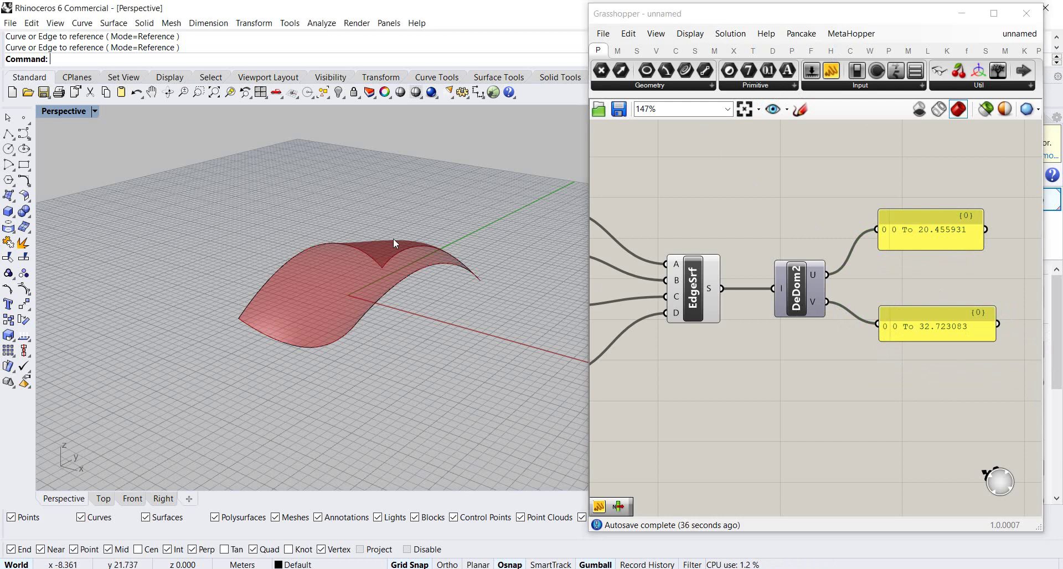
# Place a Remap Numbers component beyond the panels and connect Deconstruct Domain²'s U output to its T input
pyautogui.moveTo(393, 238); pyautogui.dragTo(385, 288, button='right')
pyautogui.click(746, 217)
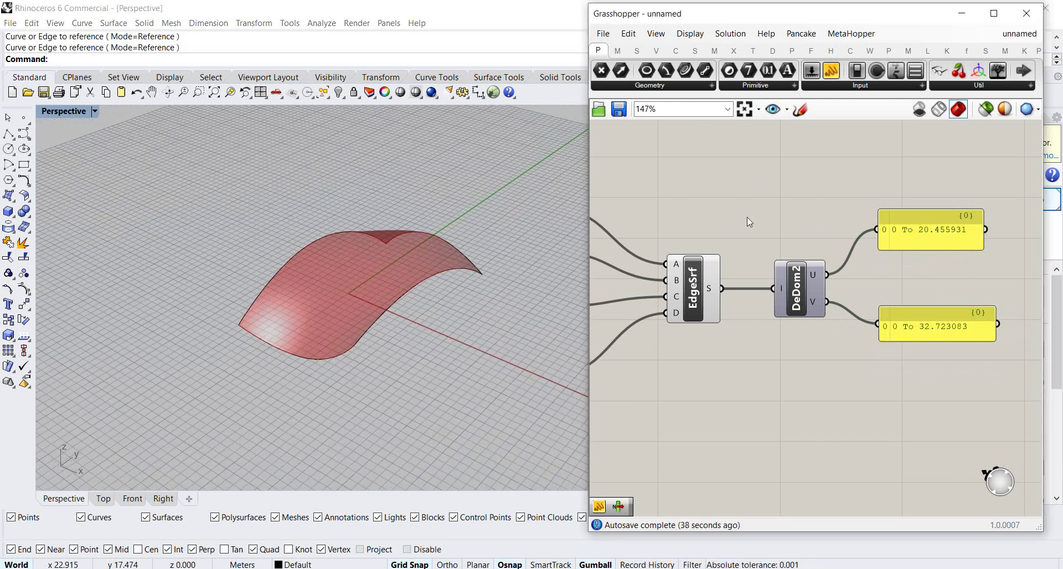
pyautogui.scroll(-1, 747, 218)
pyautogui.scroll(1, 747, 217)
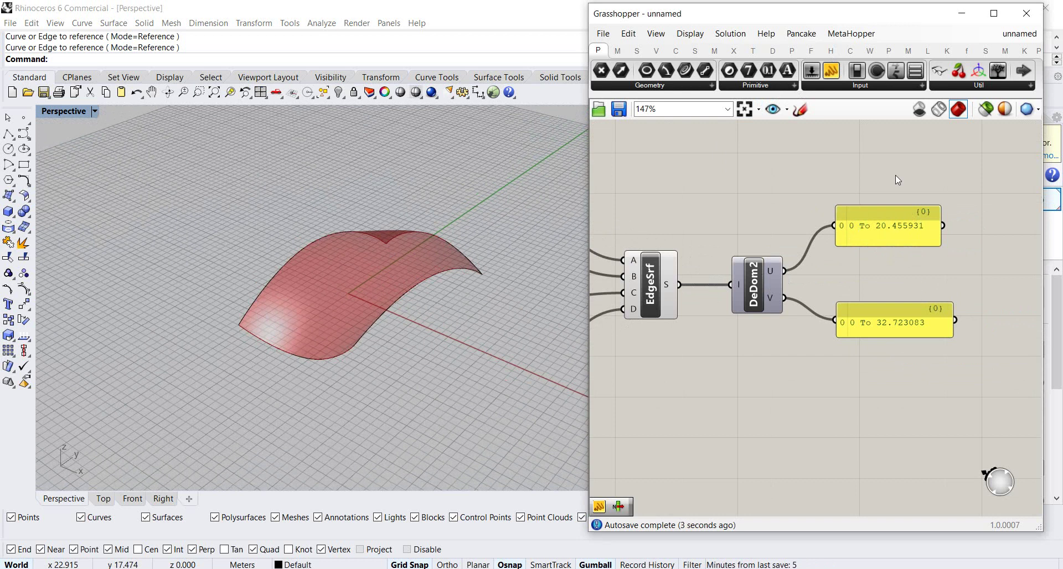
pyautogui.click(617, 50)
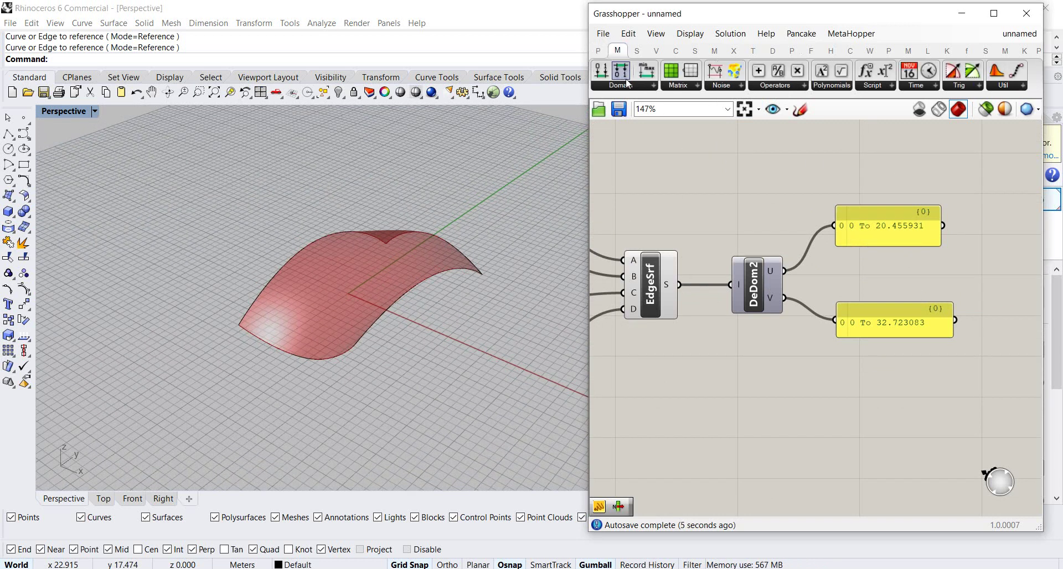
pyautogui.click(631, 85)
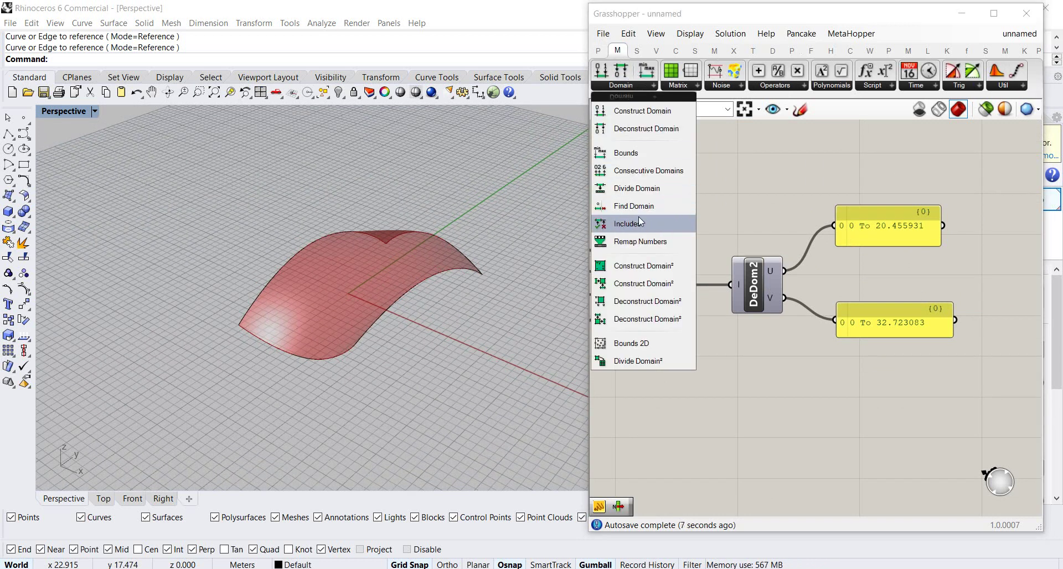
pyautogui.click(633, 242)
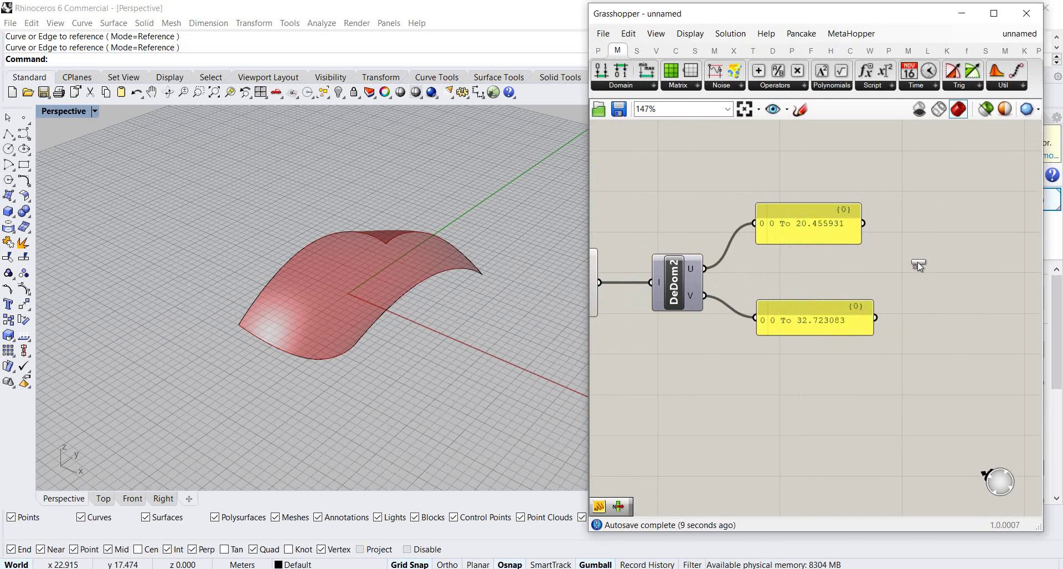
pyautogui.click(918, 261)
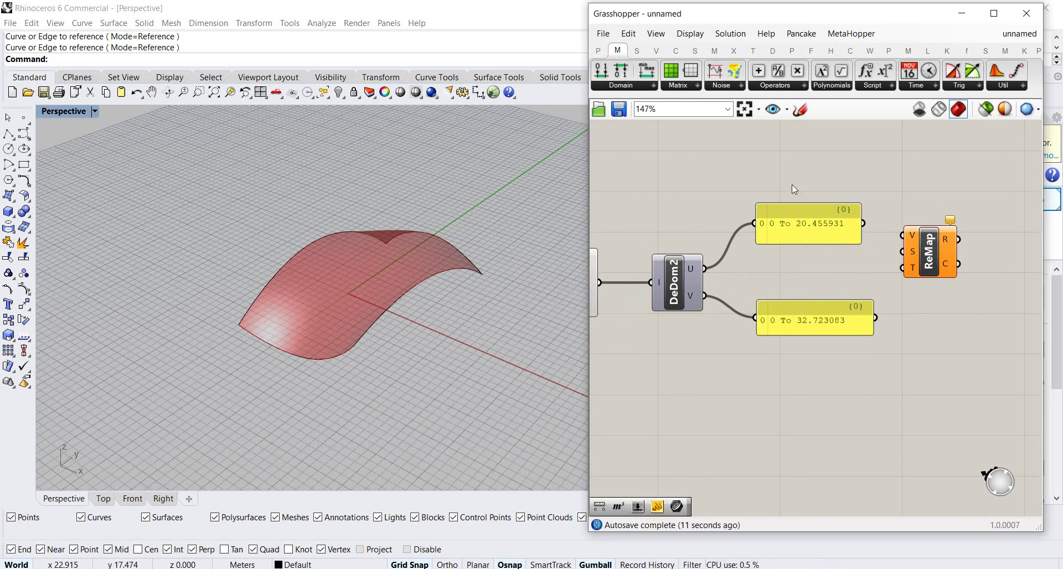
pyautogui.moveTo(707, 274); pyautogui.dragTo(900, 276)
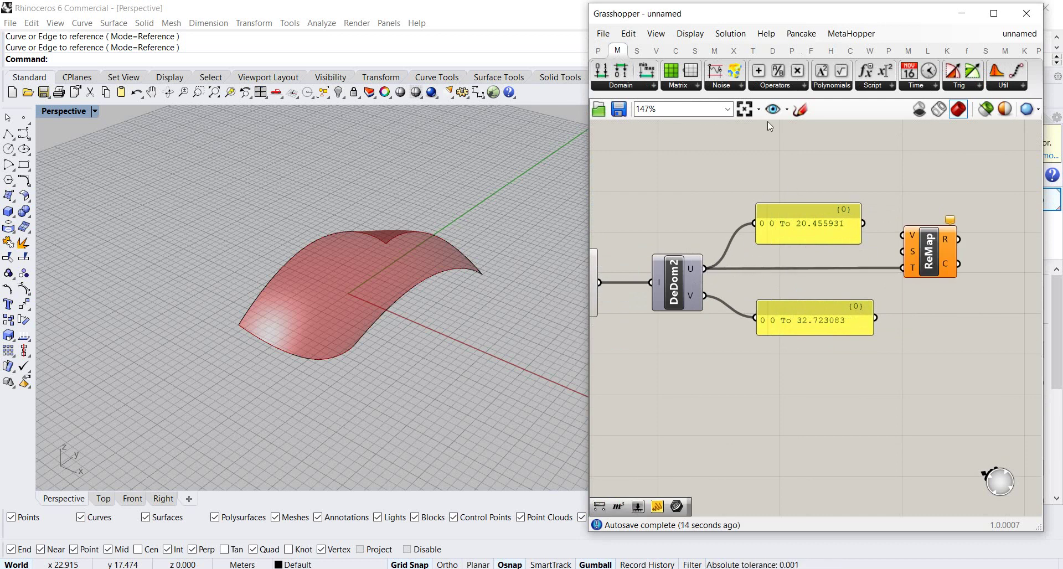
# Add a Number Slider above the U Panel and connect it to the V input of Remap Numbers
pyautogui.click(598, 51)
pyautogui.click(815, 86)
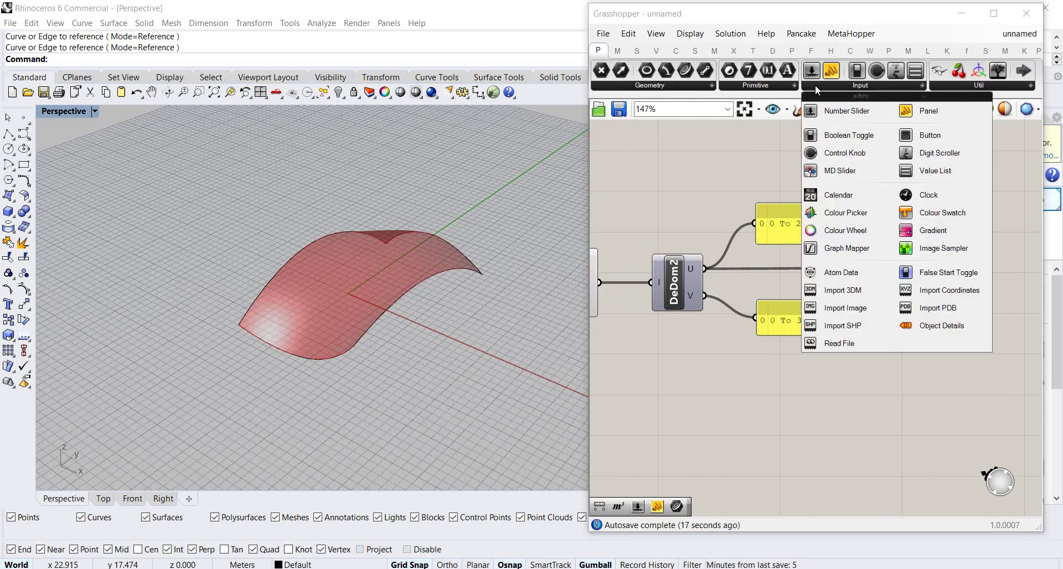
pyautogui.moveTo(842, 110); pyautogui.dragTo(803, 174)
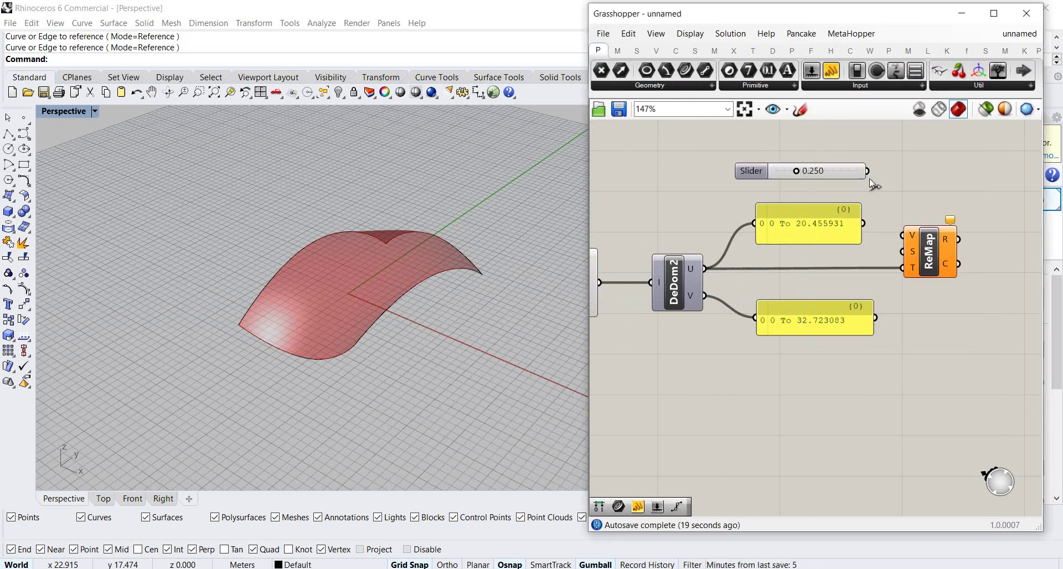
pyautogui.moveTo(868, 171); pyautogui.dragTo(901, 236)
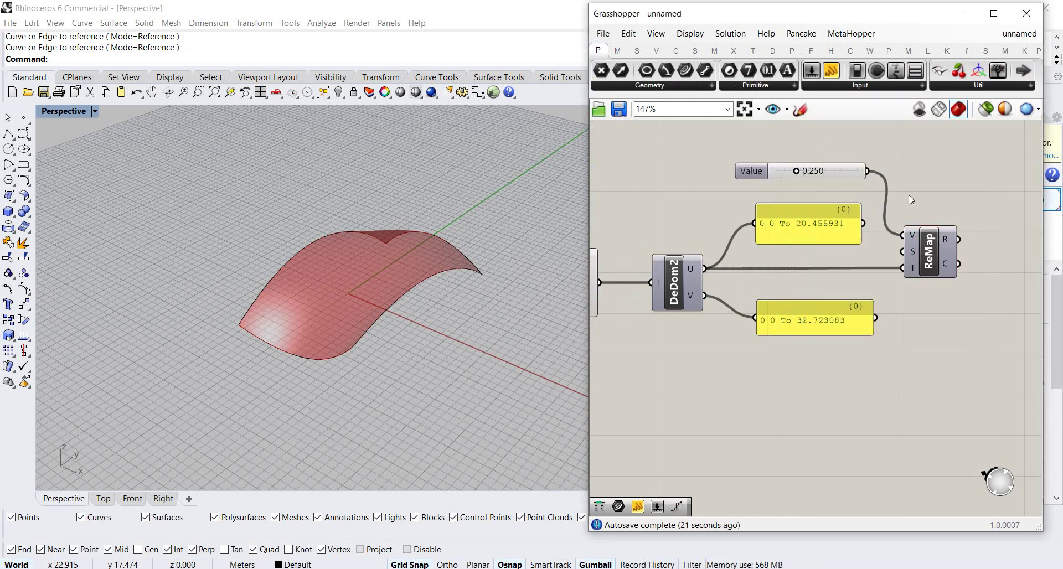
# Place a compact Panel beside Remap Numbers and connect the R output to it
pyautogui.scroll(-2, 909, 194)
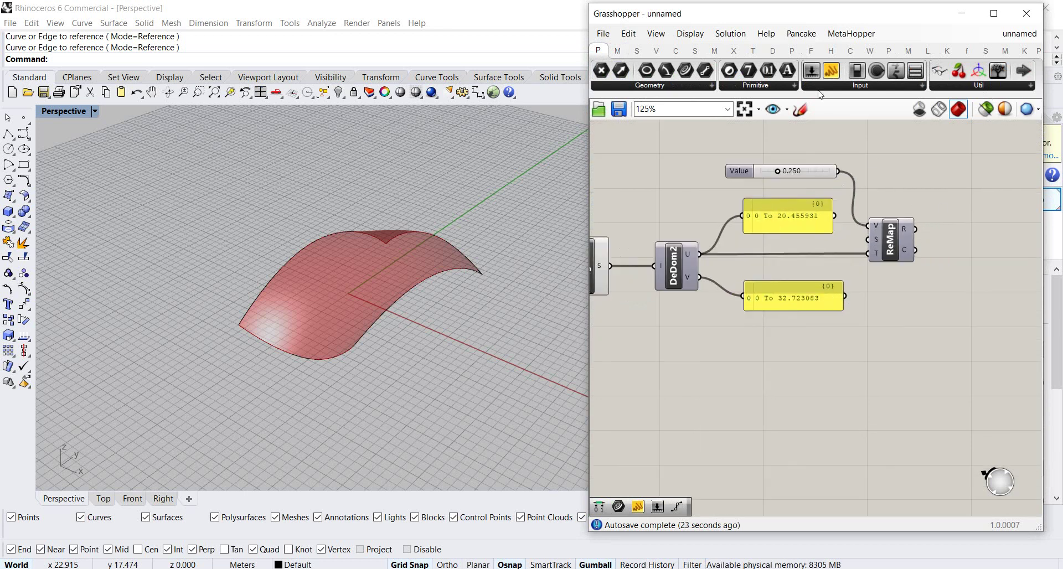
pyautogui.moveTo(829, 77); pyautogui.dragTo(955, 211)
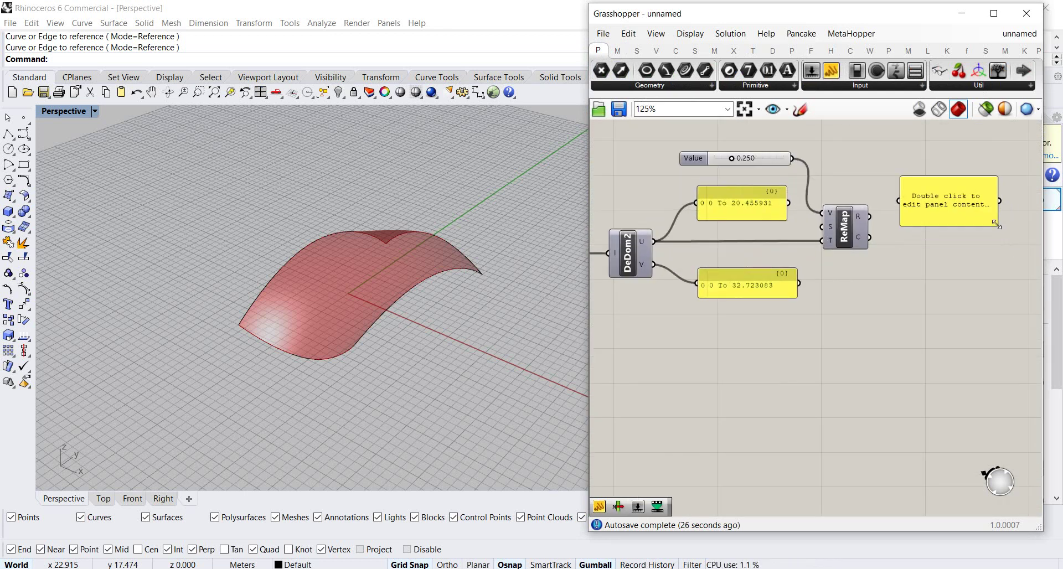
pyautogui.click(965, 214)
pyautogui.moveTo(870, 216); pyautogui.dragTo(910, 213)
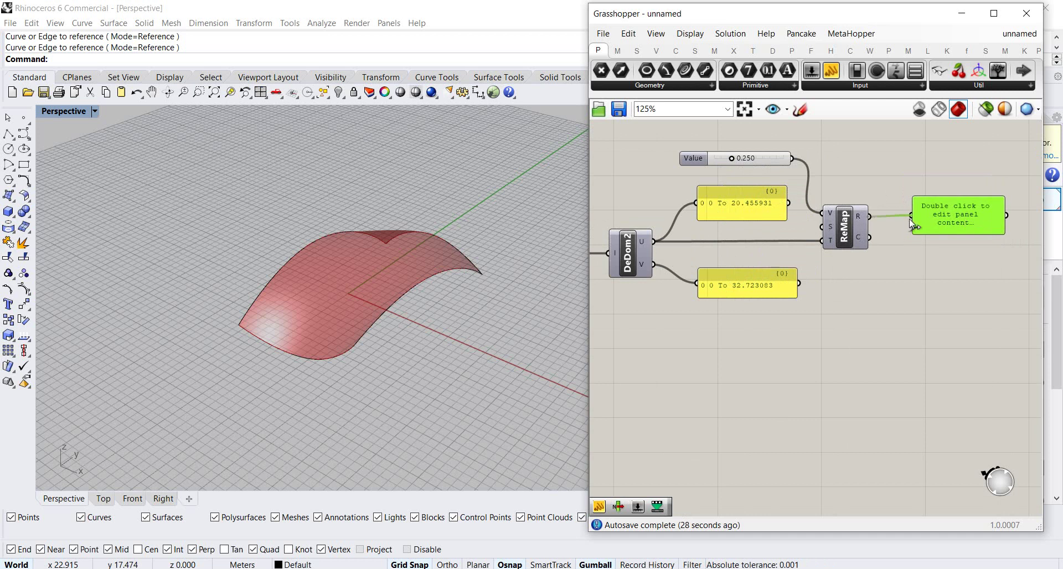
pyautogui.click(935, 259)
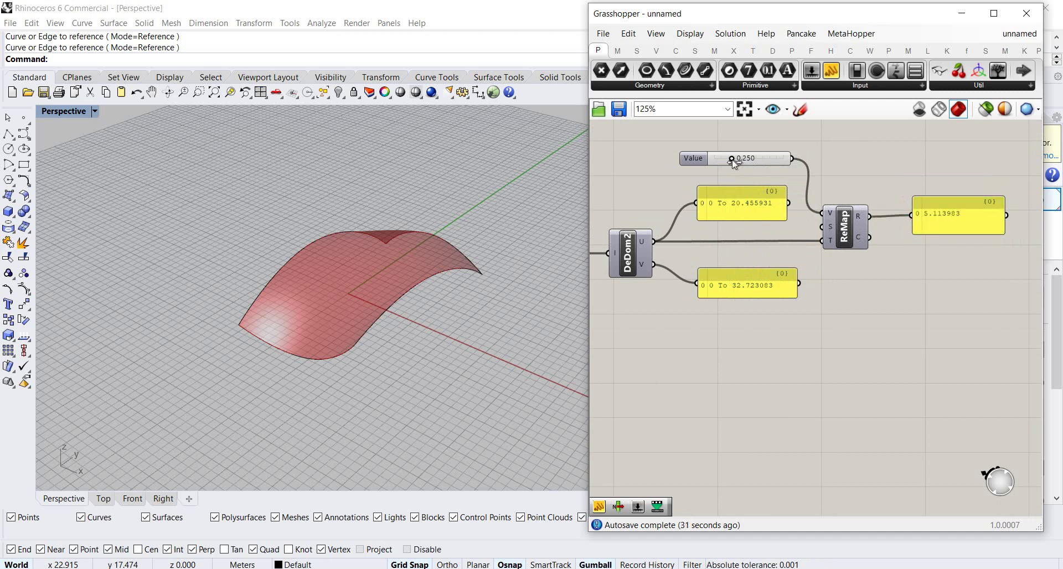
# Test the U value slider up to 1.000 and leave it set to 0.000
pyautogui.moveTo(733, 160); pyautogui.dragTo(802, 163)
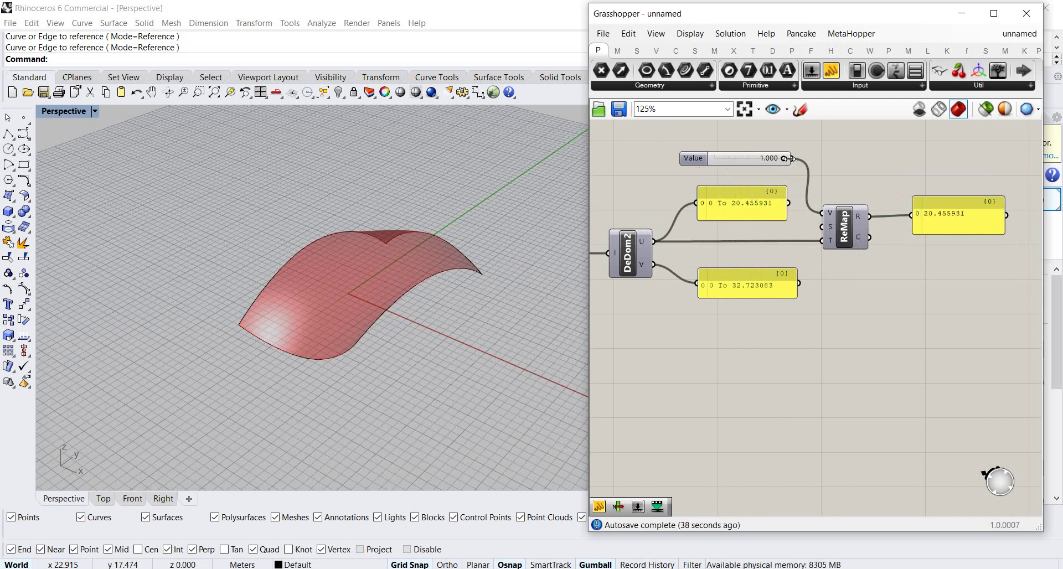
pyautogui.moveTo(784, 161); pyautogui.dragTo(756, 168)
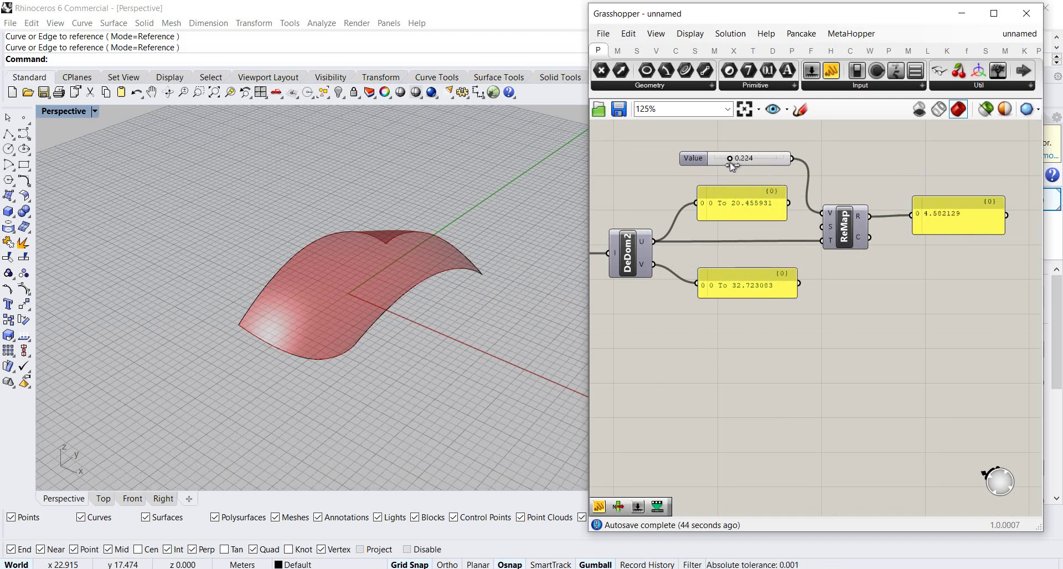
pyautogui.moveTo(722, 165); pyautogui.dragTo(722, 165)
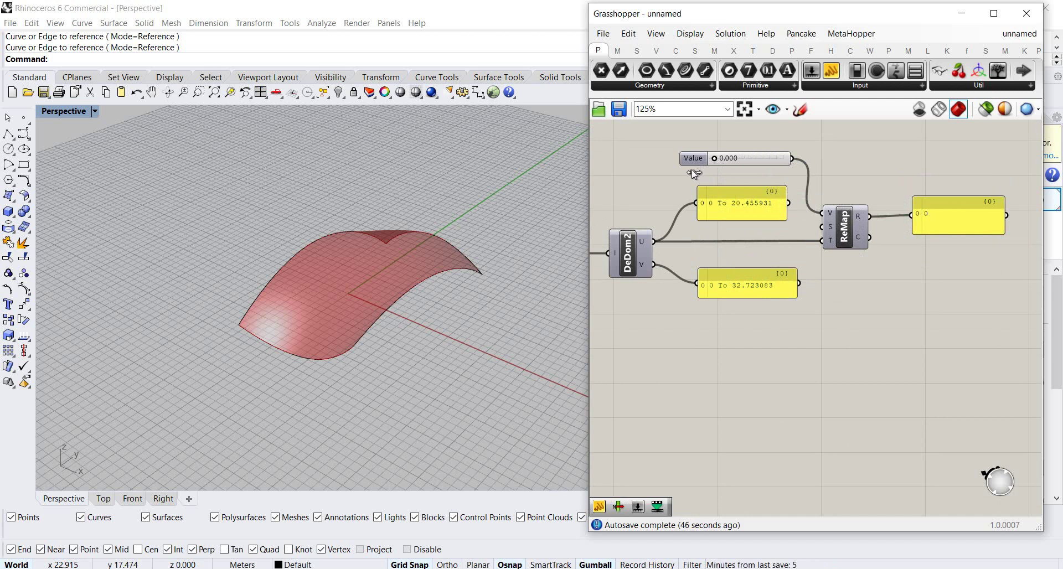
# Add a second Remap Numbers component below the first, feeding Deconstruct Domain²'s V output into T and a new Number Slider into V
pyautogui.click(618, 50)
pyautogui.click(624, 88)
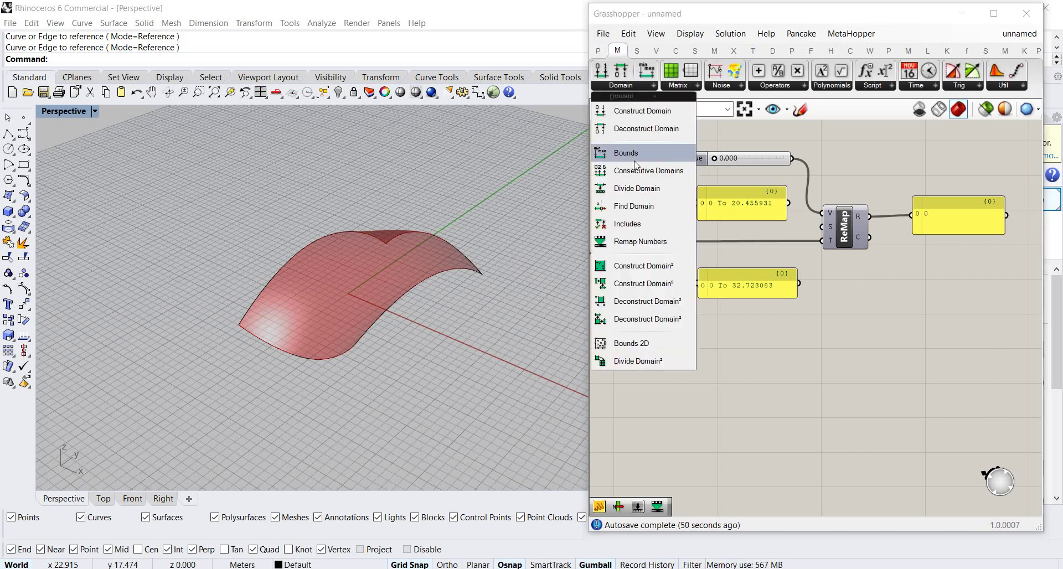
pyautogui.moveTo(643, 241); pyautogui.dragTo(779, 321)
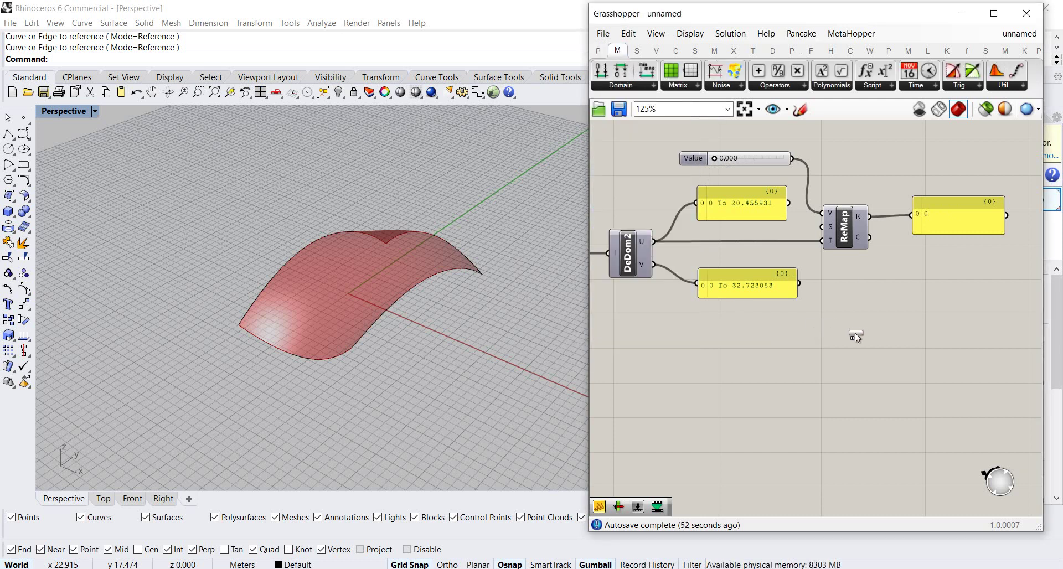
pyautogui.moveTo(855, 334); pyautogui.dragTo(848, 336)
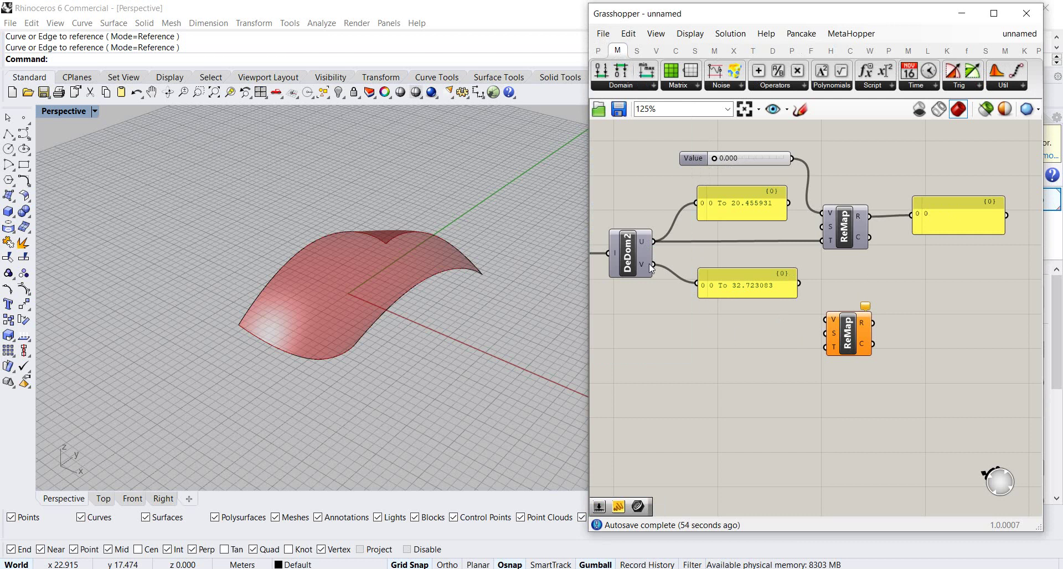
pyautogui.moveTo(651, 264); pyautogui.dragTo(816, 353)
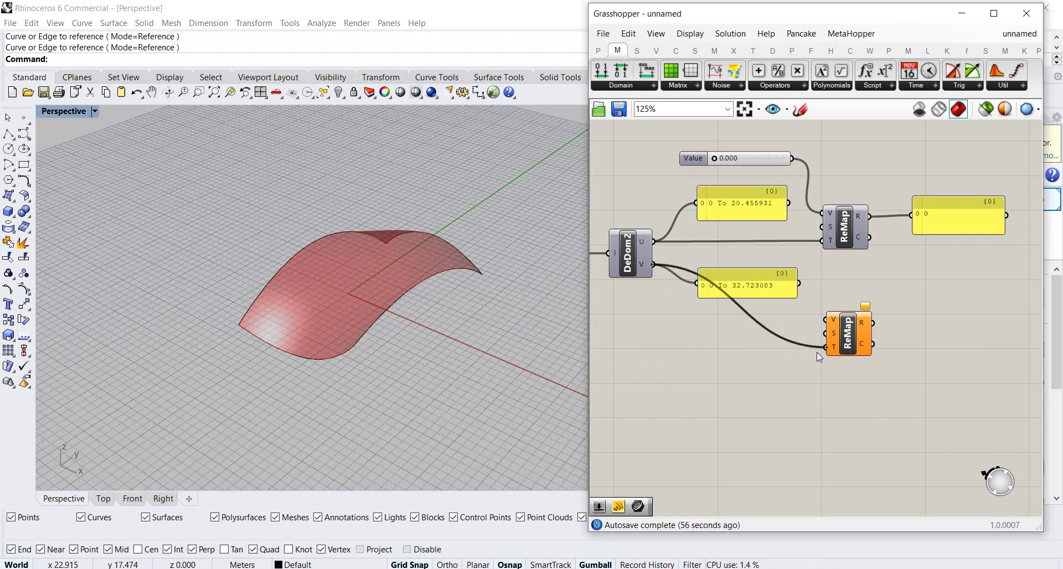
pyautogui.click(597, 50)
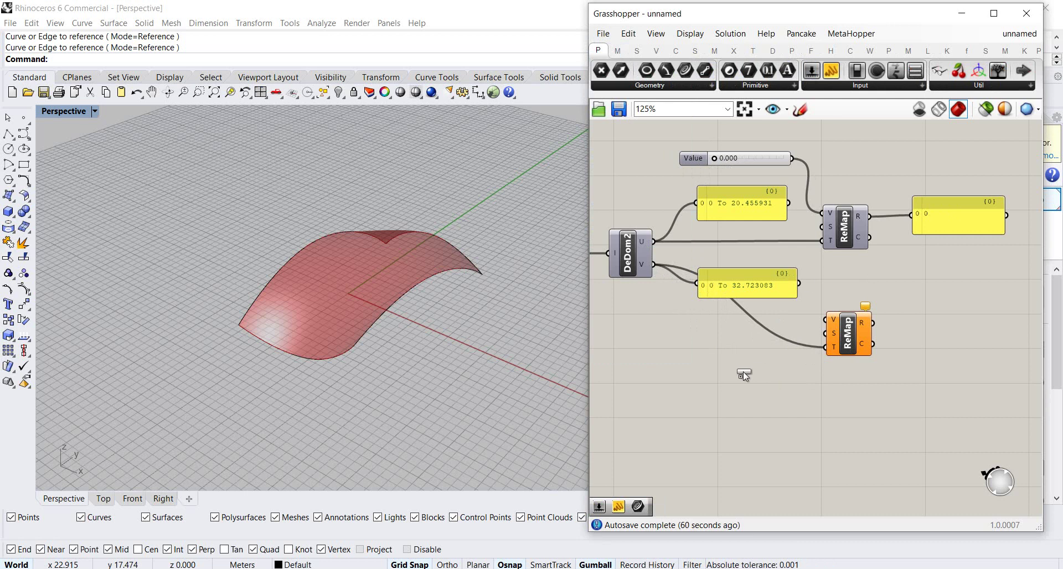
pyautogui.moveTo(710, 356); pyautogui.dragTo(826, 320)
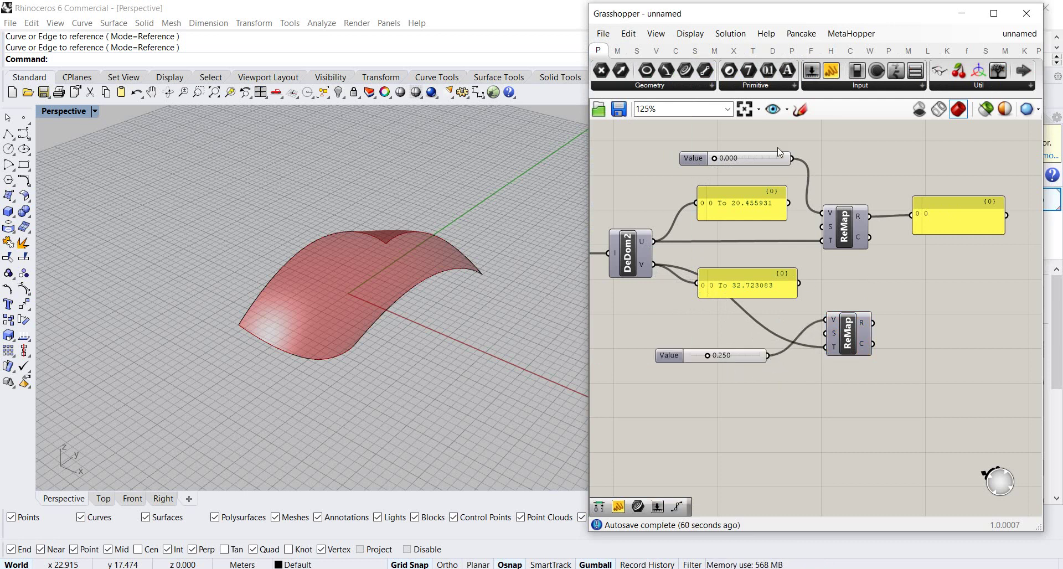
# Attach a compact Panel to the lower Remap Numbers' R output and set its value slider to 1.000
pyautogui.moveTo(970, 359); pyautogui.dragTo(973, 329)
pyautogui.click(971, 320)
pyautogui.moveTo(872, 323); pyautogui.dragTo(902, 329)
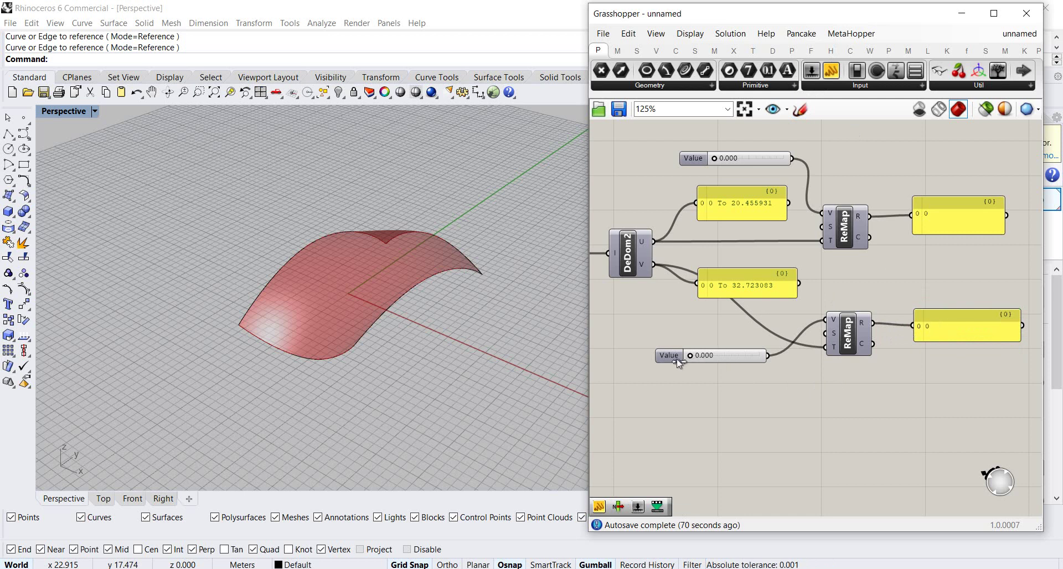
pyautogui.moveTo(759, 360); pyautogui.dragTo(782, 360)
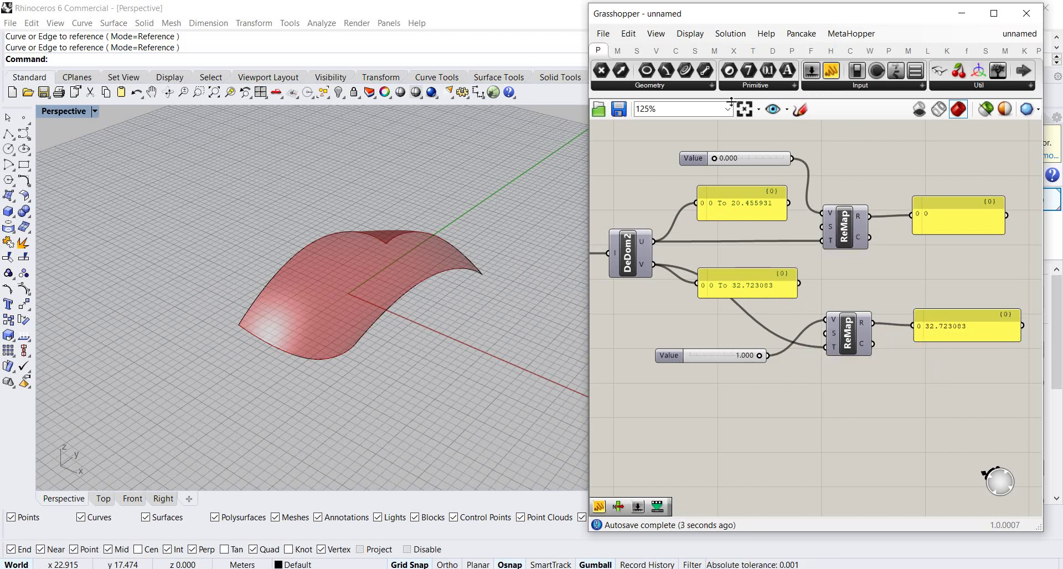
# Place an Iso Curve component beyond the result panels, connect Edge Surface's S output to its S input and move it higher
pyautogui.click(695, 51)
pyautogui.click(676, 52)
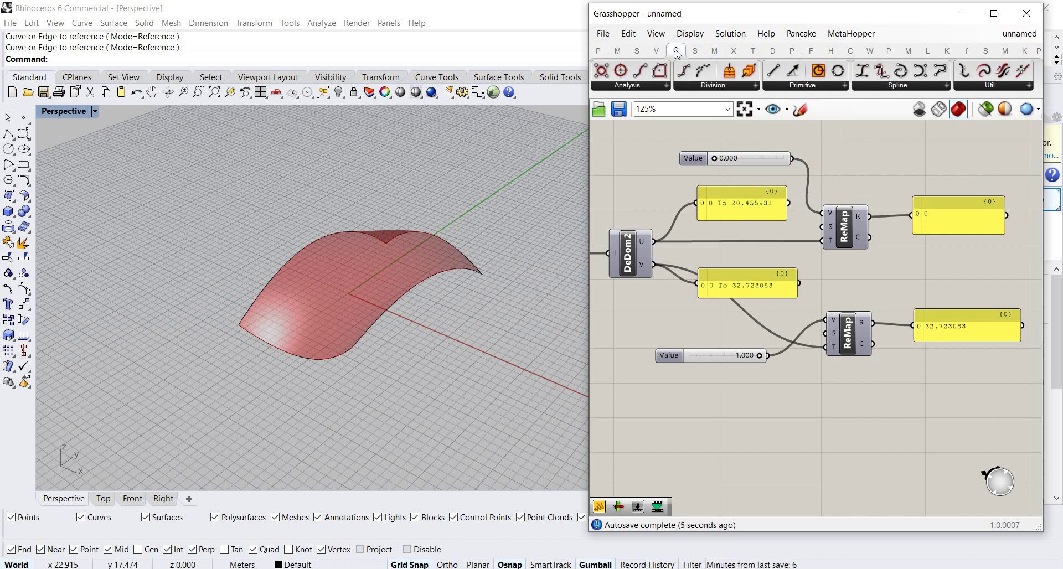
pyautogui.click(902, 85)
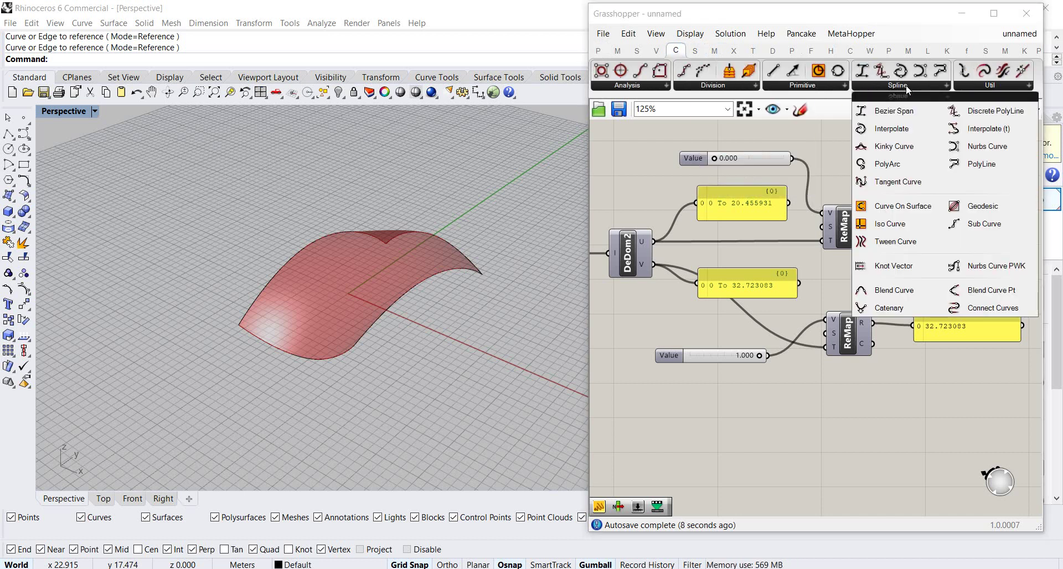
pyautogui.click(885, 223)
pyautogui.scroll(-2, 775, 260)
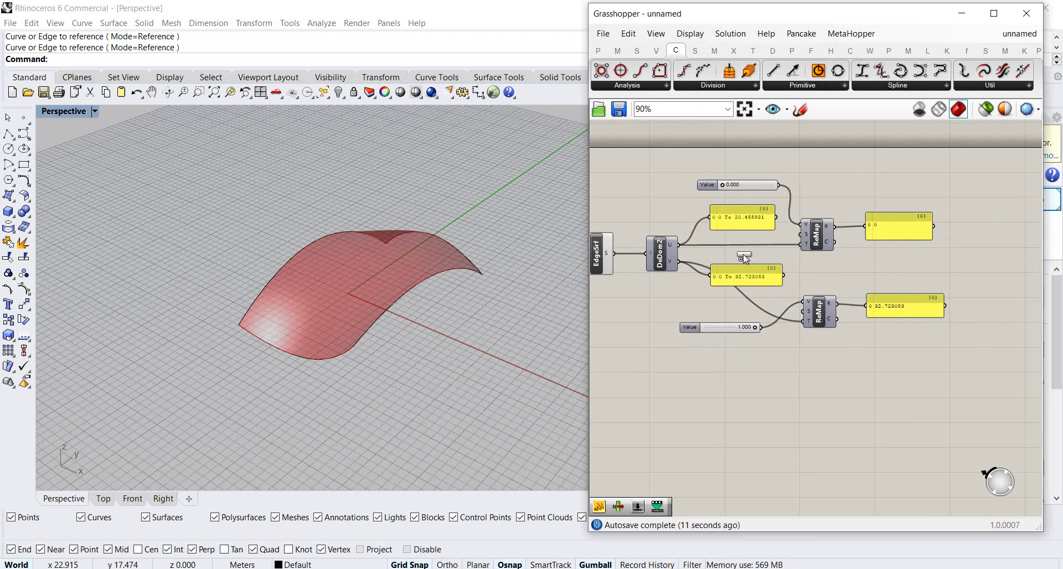
pyautogui.click(1007, 258)
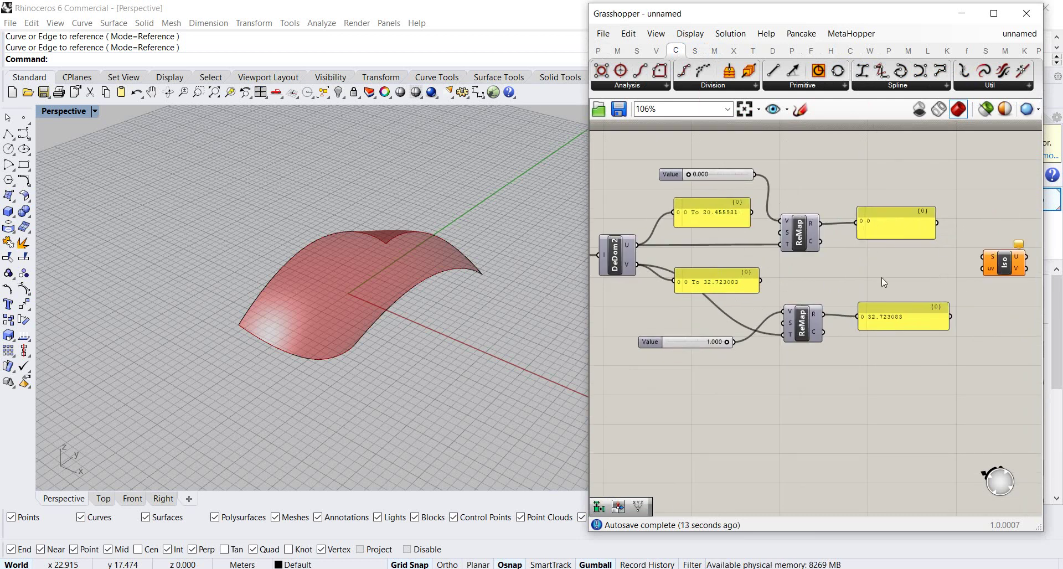
pyautogui.scroll(-1, 905, 266)
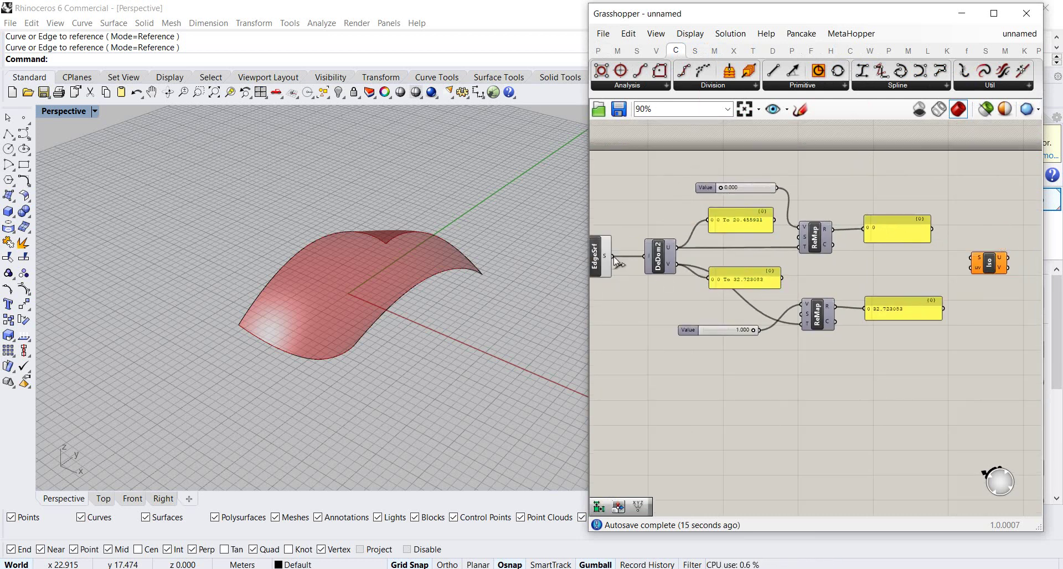
pyautogui.moveTo(614, 257); pyautogui.dragTo(968, 204)
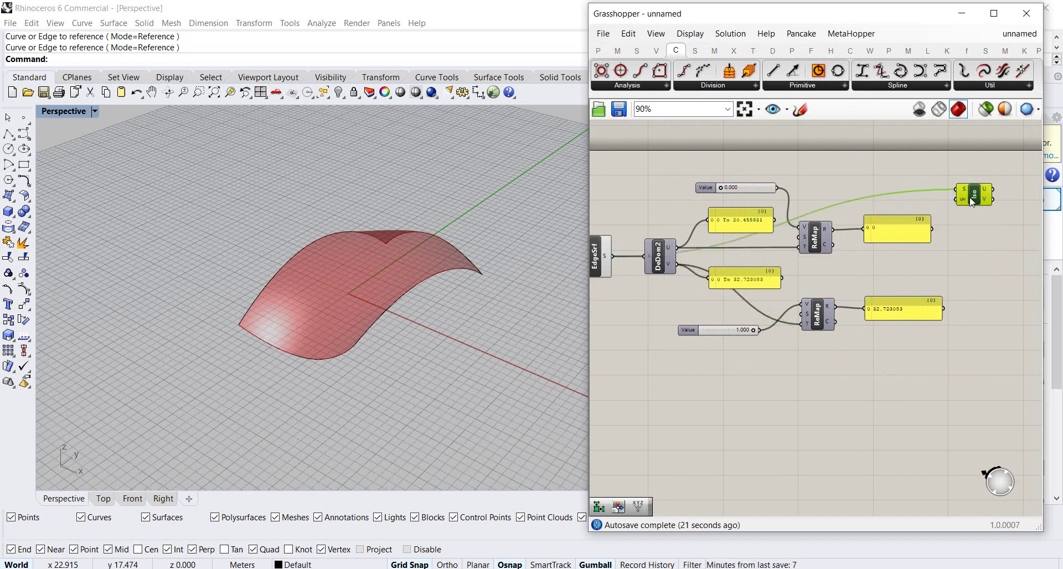
# Place a Construct Point component beyond the two Remap Numbers components, between their result panels
pyautogui.scroll(-2, 802, 277)
pyautogui.scroll(2, 741, 271)
pyautogui.moveTo(736, 252); pyautogui.dragTo(733, 268)
pyautogui.click(769, 214)
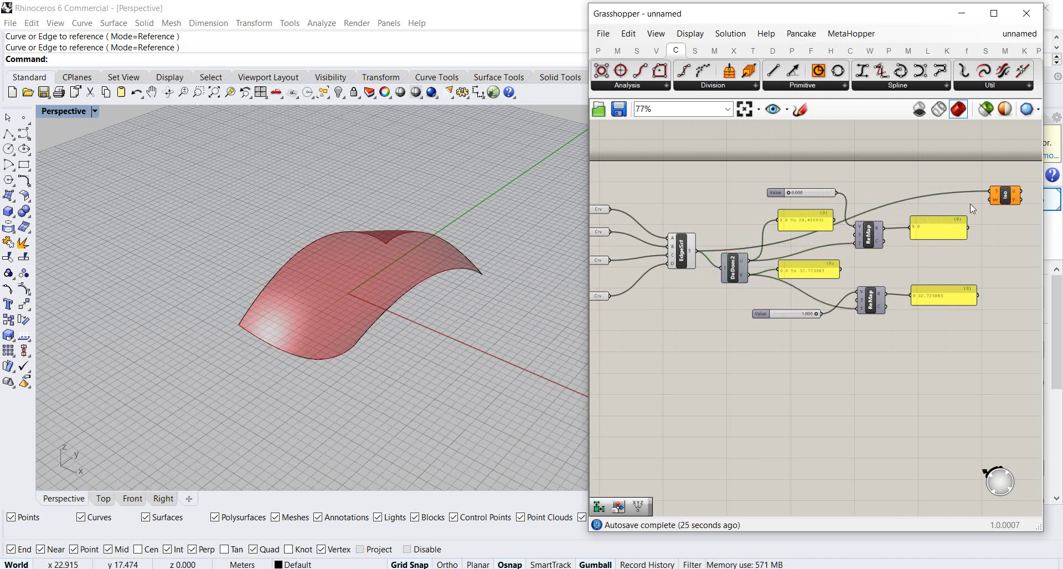
pyautogui.scroll(3, 991, 206)
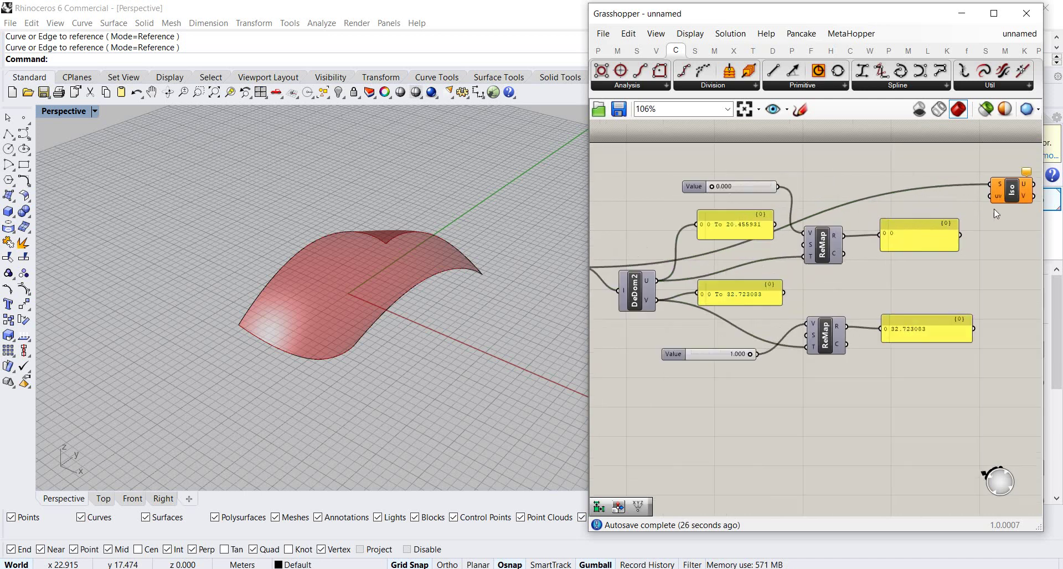
pyautogui.click(654, 51)
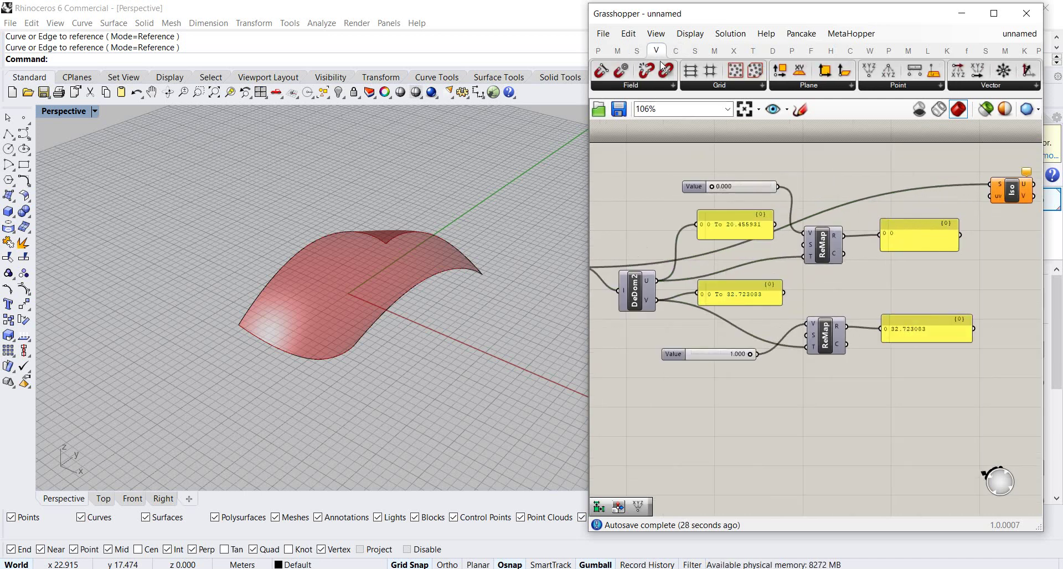
pyautogui.click(883, 87)
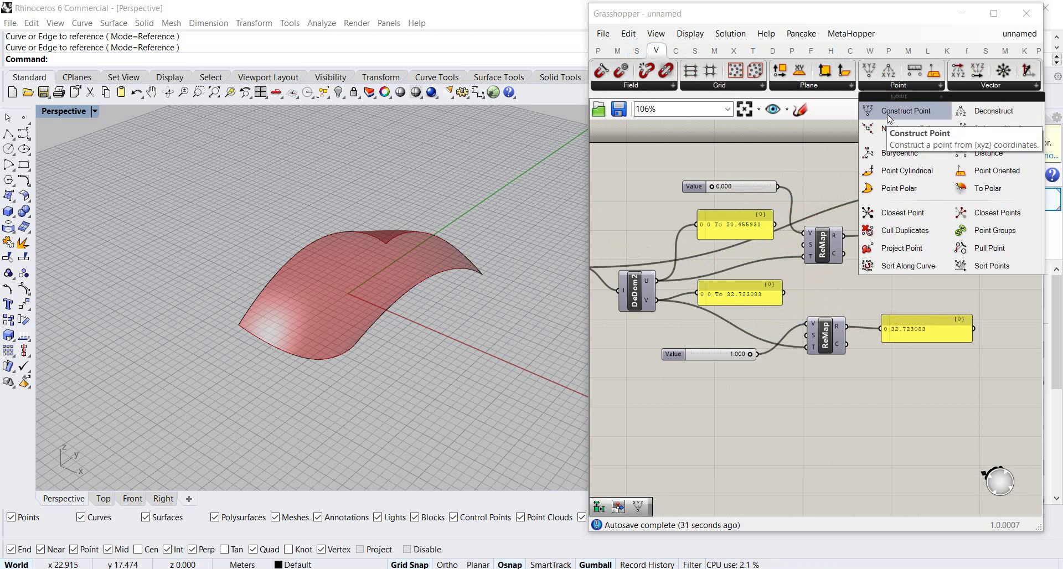
pyautogui.click(889, 111)
pyautogui.click(977, 298)
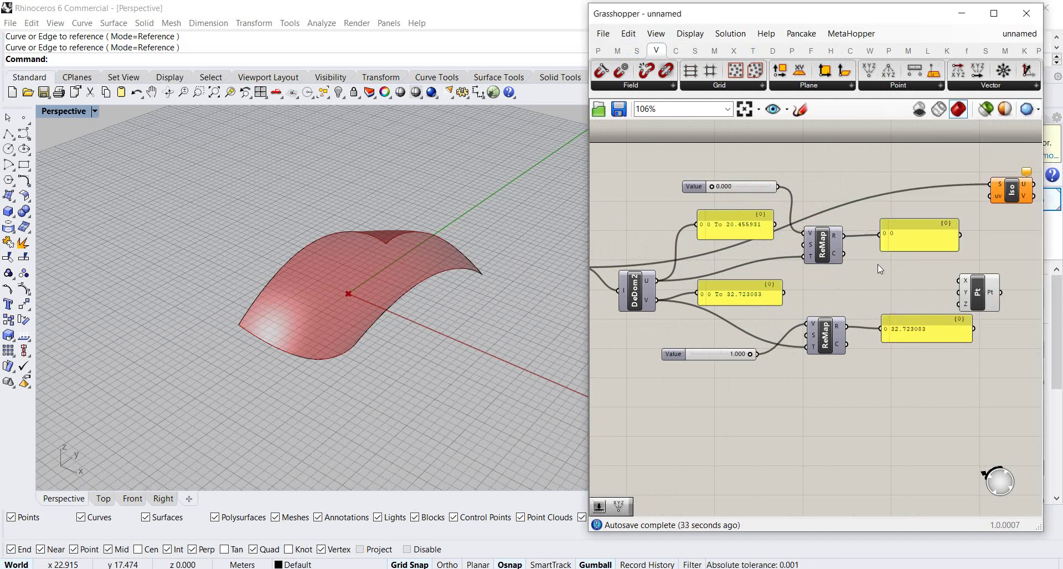
# Feed the upper and lower Remap Numbers' R outputs into Construct Point's X and Y, and its Pt output into Iso Curve's uv input
pyautogui.moveTo(844, 237); pyautogui.dragTo(959, 280)
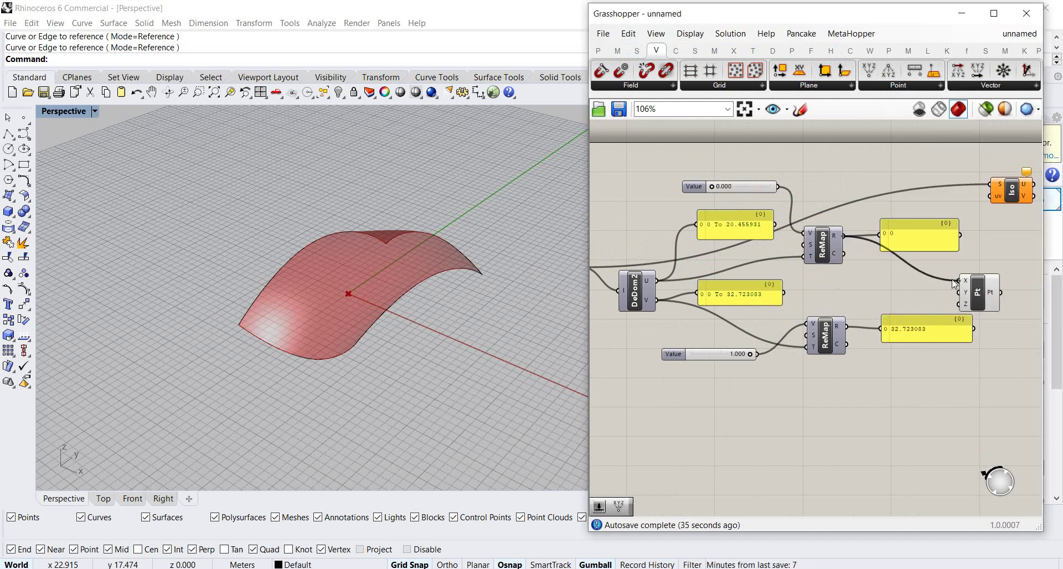
pyautogui.moveTo(846, 327); pyautogui.dragTo(991, 196)
# Set the U value slider to 0.499 and the V value slider to 0.501 to move both iso curves to mid-surface
pyautogui.moveTo(563, 292); pyautogui.dragTo(435, 307, button='right')
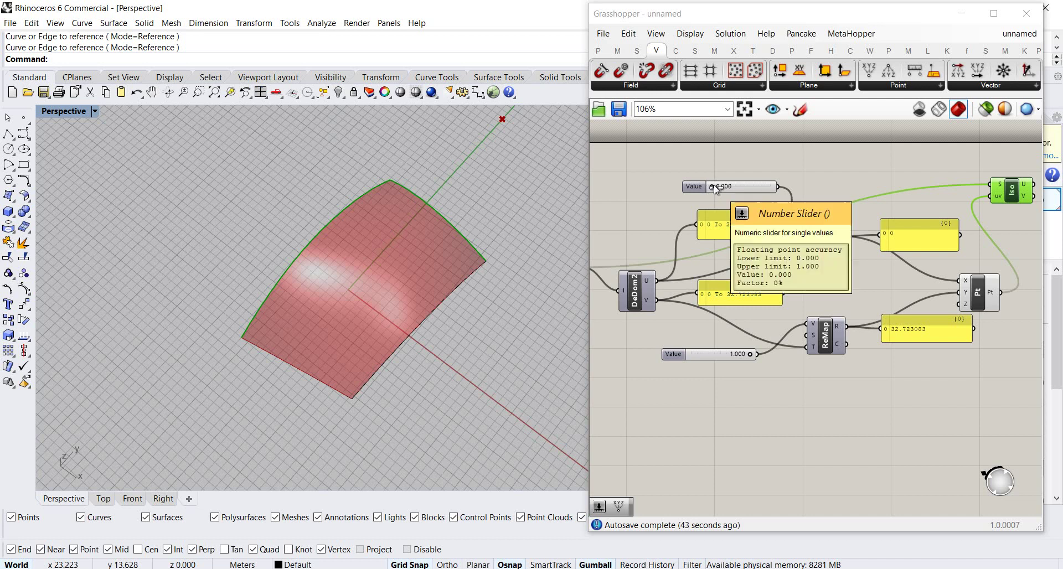
pyautogui.moveTo(712, 187); pyautogui.dragTo(742, 187)
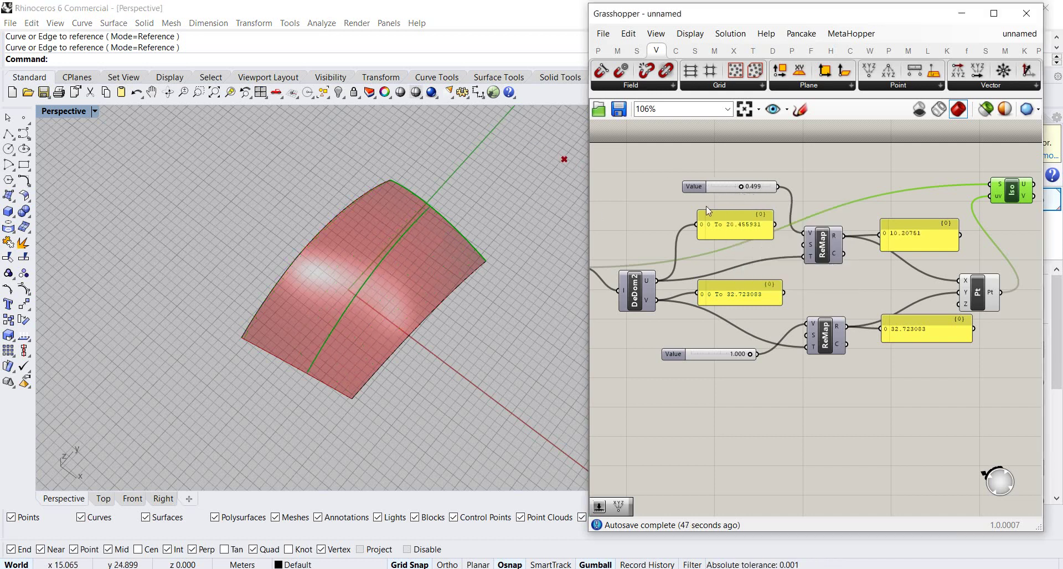
pyautogui.moveTo(751, 357); pyautogui.dragTo(720, 356)
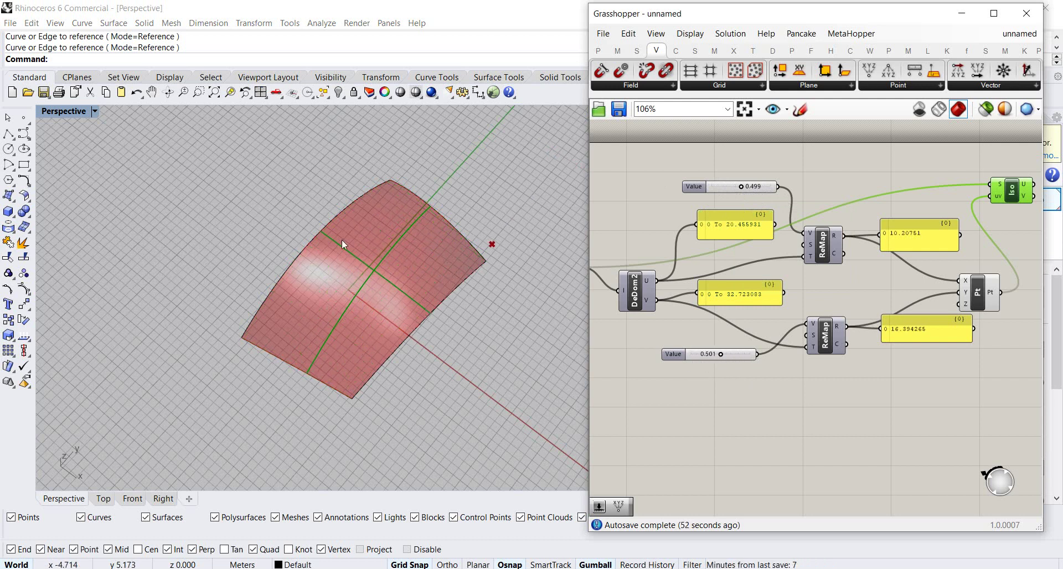
pyautogui.moveTo(337, 251); pyautogui.dragTo(309, 219, button='right')
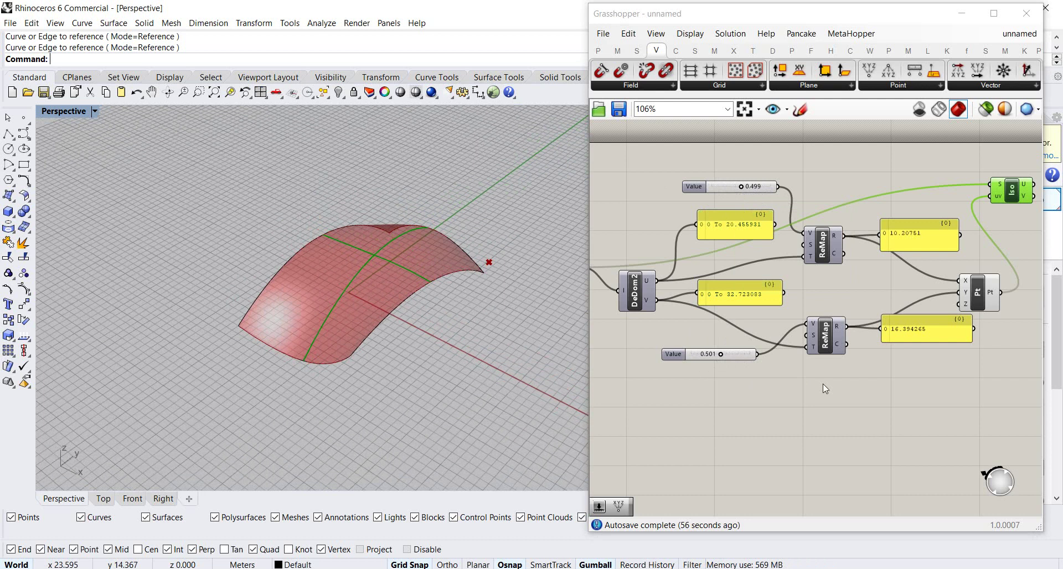
# Deselect the Iso Curve component and turn off the preview of the Edge Surface component
pyautogui.click(819, 370)
pyautogui.hotkey('ctrl', 'alt', 'z')
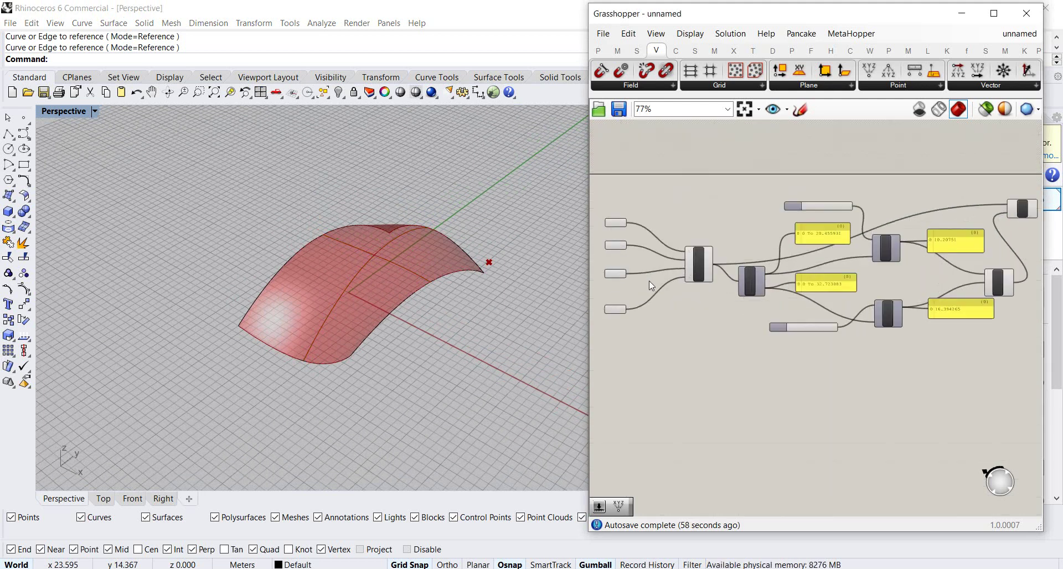
pyautogui.scroll(3, 650, 284)
pyautogui.rightClick(723, 255)
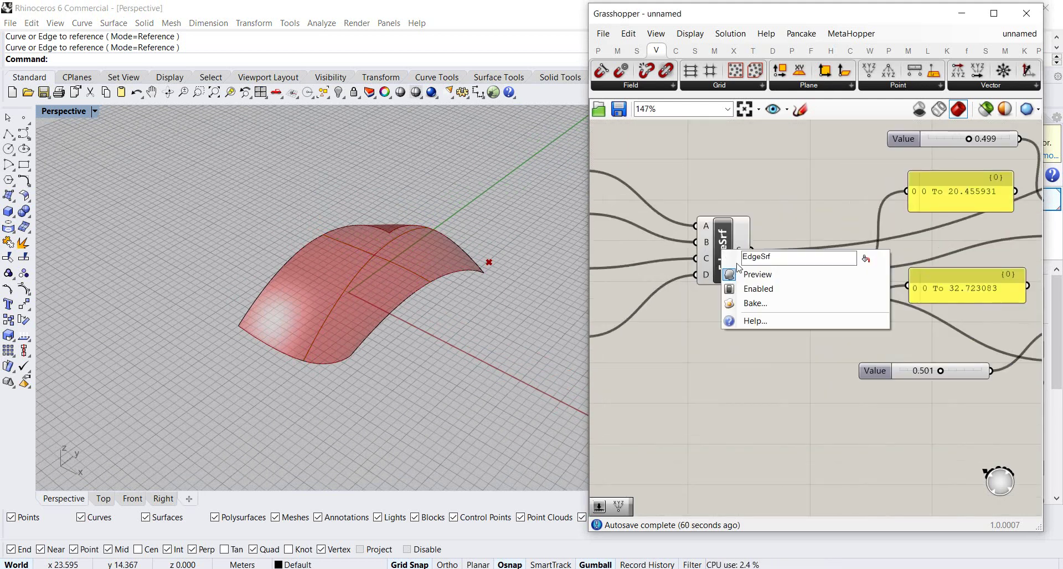
pyautogui.click(758, 275)
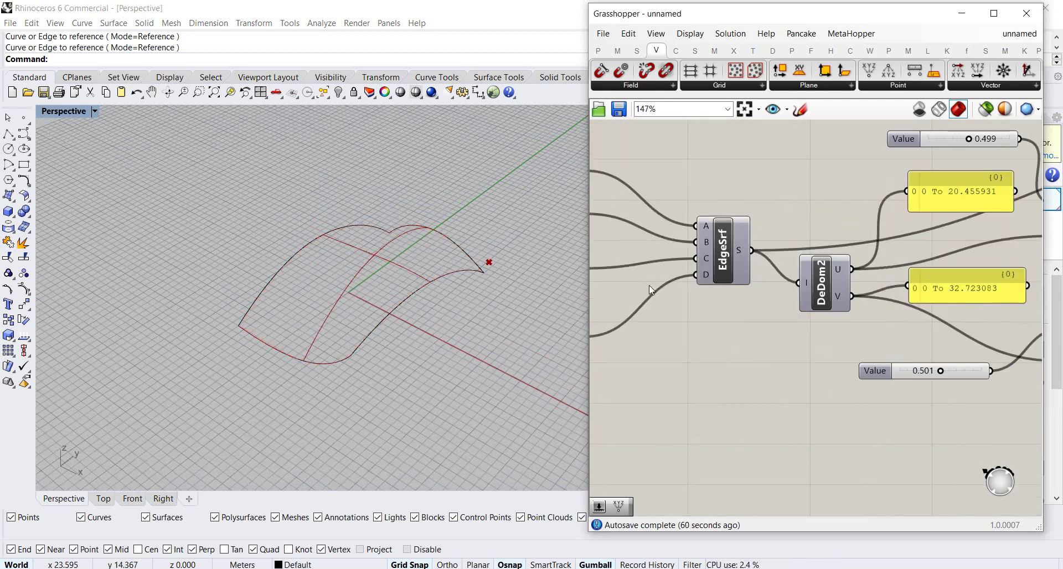
# Set the U value slider to 0.547 to shift its iso curve across the surface outline
pyautogui.moveTo(487, 399); pyautogui.dragTo(490, 321, button='right')
pyautogui.scroll(-3, 919, 243)
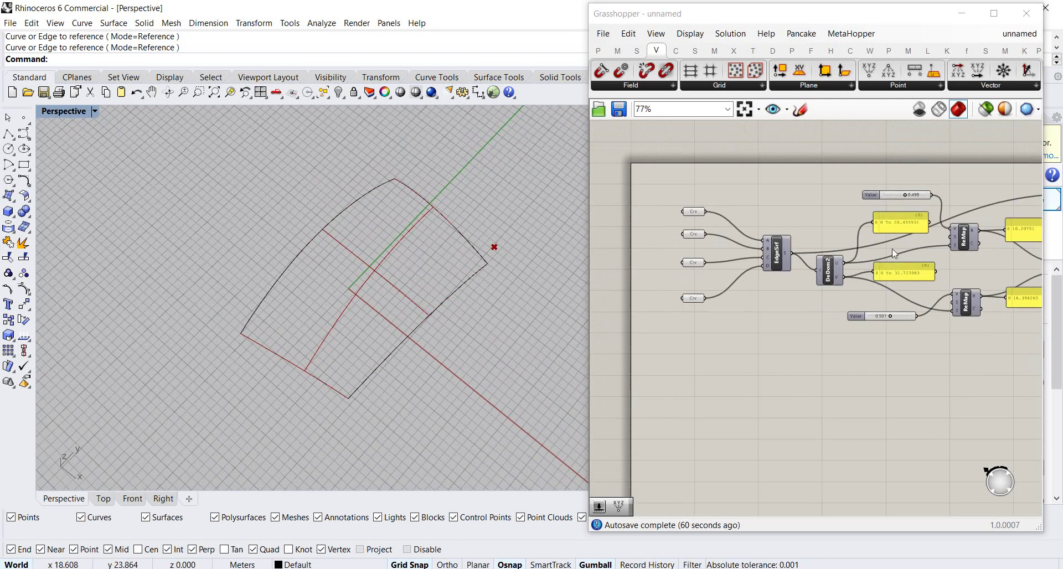
pyautogui.scroll(3, 897, 221)
pyautogui.moveTo(869, 186); pyautogui.dragTo(874, 189)
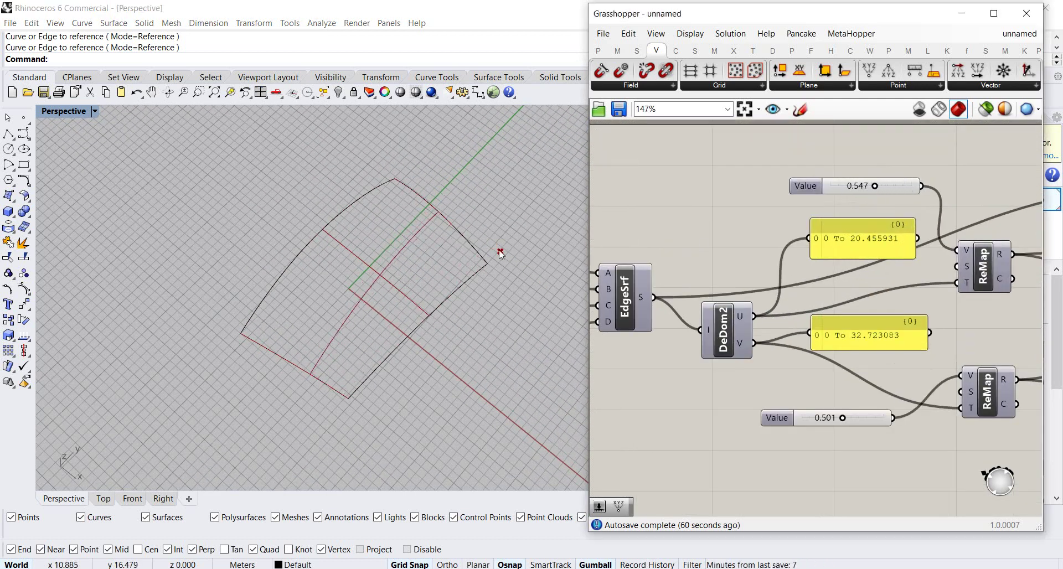
# Turn off the preview of the Construct Point component
pyautogui.scroll(-2, 841, 290)
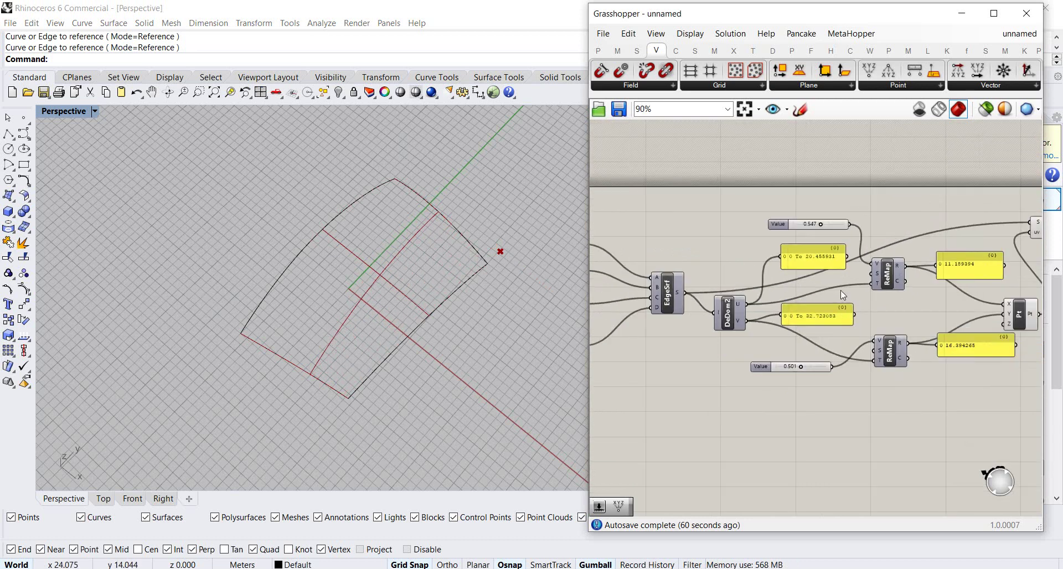
pyautogui.scroll(2, 1026, 331)
pyautogui.rightClick(1018, 314)
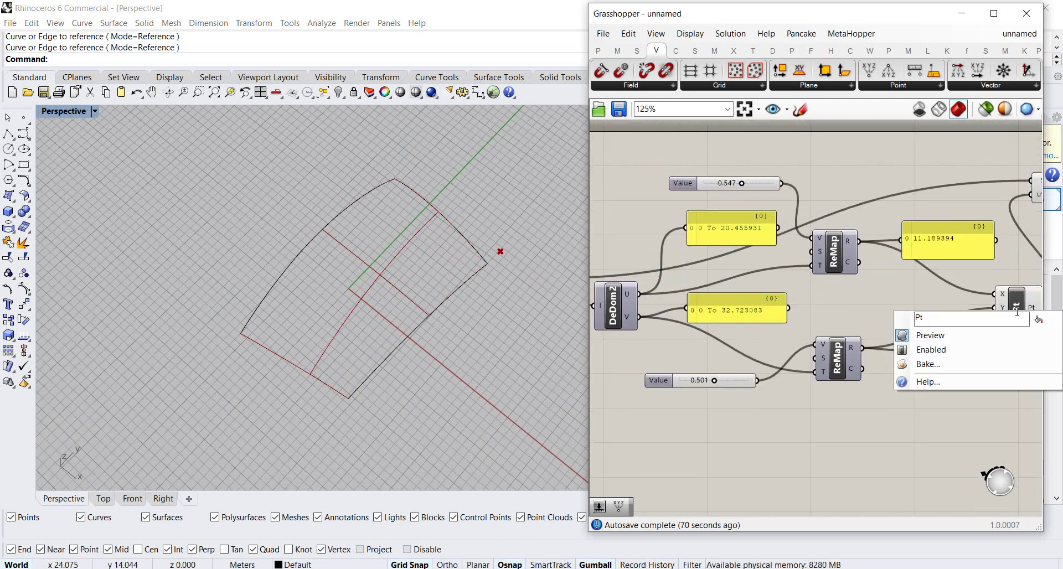
pyautogui.click(913, 335)
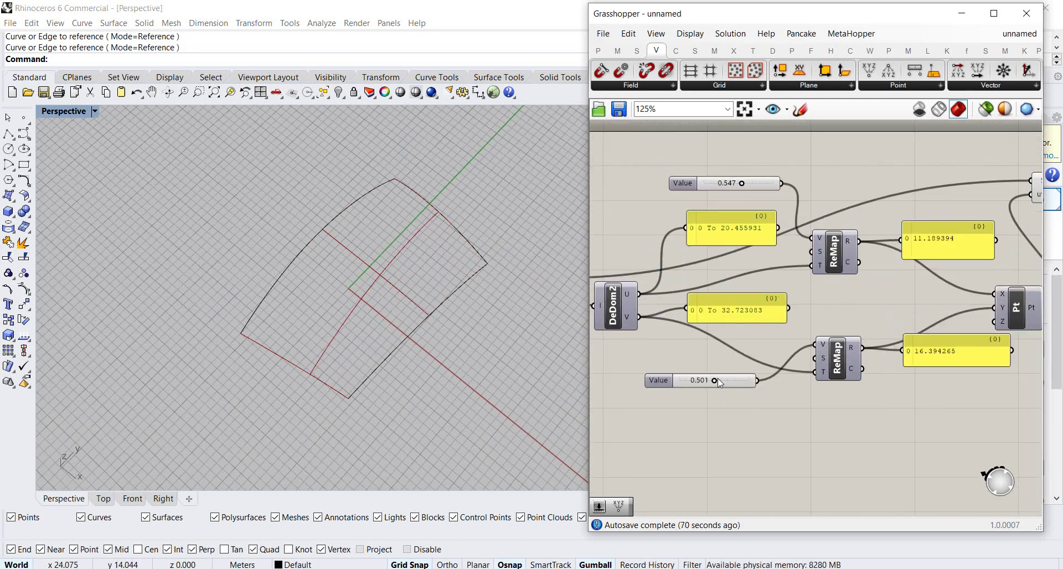
# Reposition both iso curves by setting the V value slider to 0.421 and the U value slider to 0.667 and finally 0.755
pyautogui.moveTo(718, 382)
pyautogui.mouseDown()
pyautogui.moveTo(678, 383)
pyautogui.moveTo(747, 381)
pyautogui.moveTo(709, 381)
pyautogui.mouseUp()
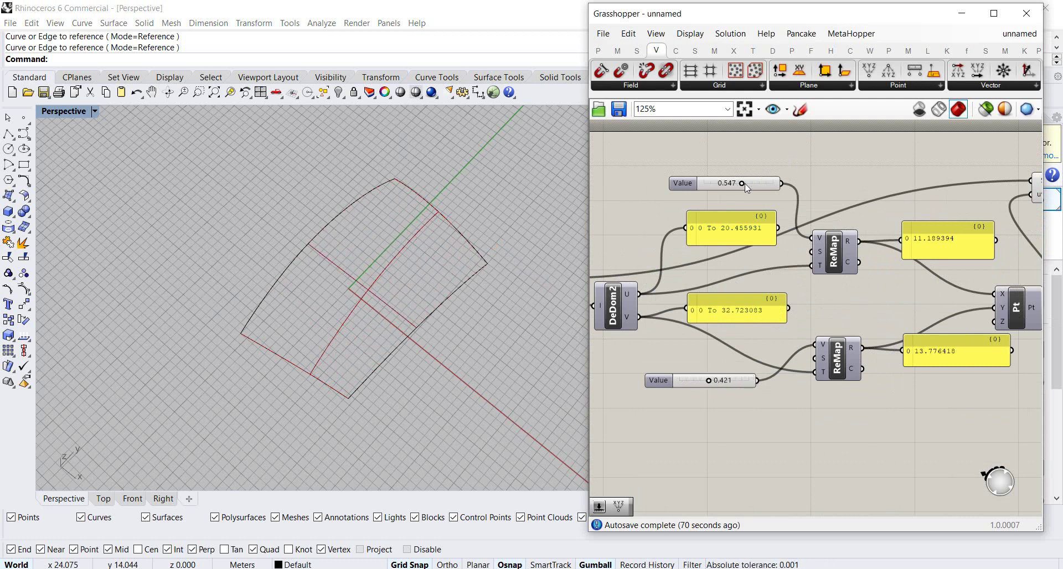
pyautogui.moveTo(742, 185)
pyautogui.mouseDown()
pyautogui.moveTo(702, 188)
pyautogui.moveTo(770, 196)
pyautogui.moveTo(751, 196)
pyautogui.mouseUp()
pyautogui.moveTo(423, 267); pyautogui.dragTo(425, 196, button='right')
pyautogui.moveTo(483, 224); pyautogui.dragTo(579, 235, button='right')
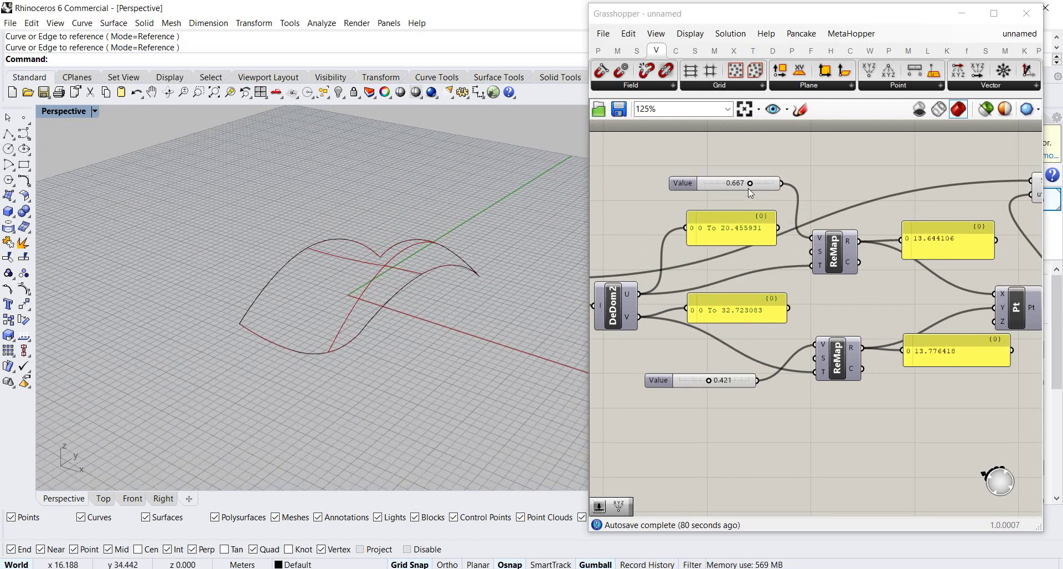
pyautogui.moveTo(749, 188)
pyautogui.mouseDown()
pyautogui.moveTo(709, 191)
pyautogui.moveTo(754, 192)
pyautogui.mouseUp()
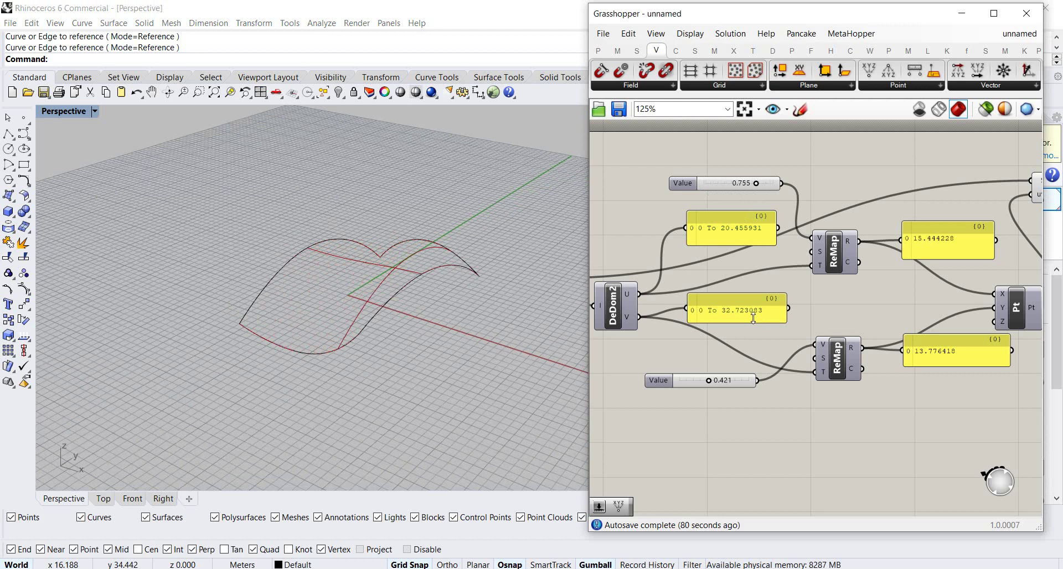